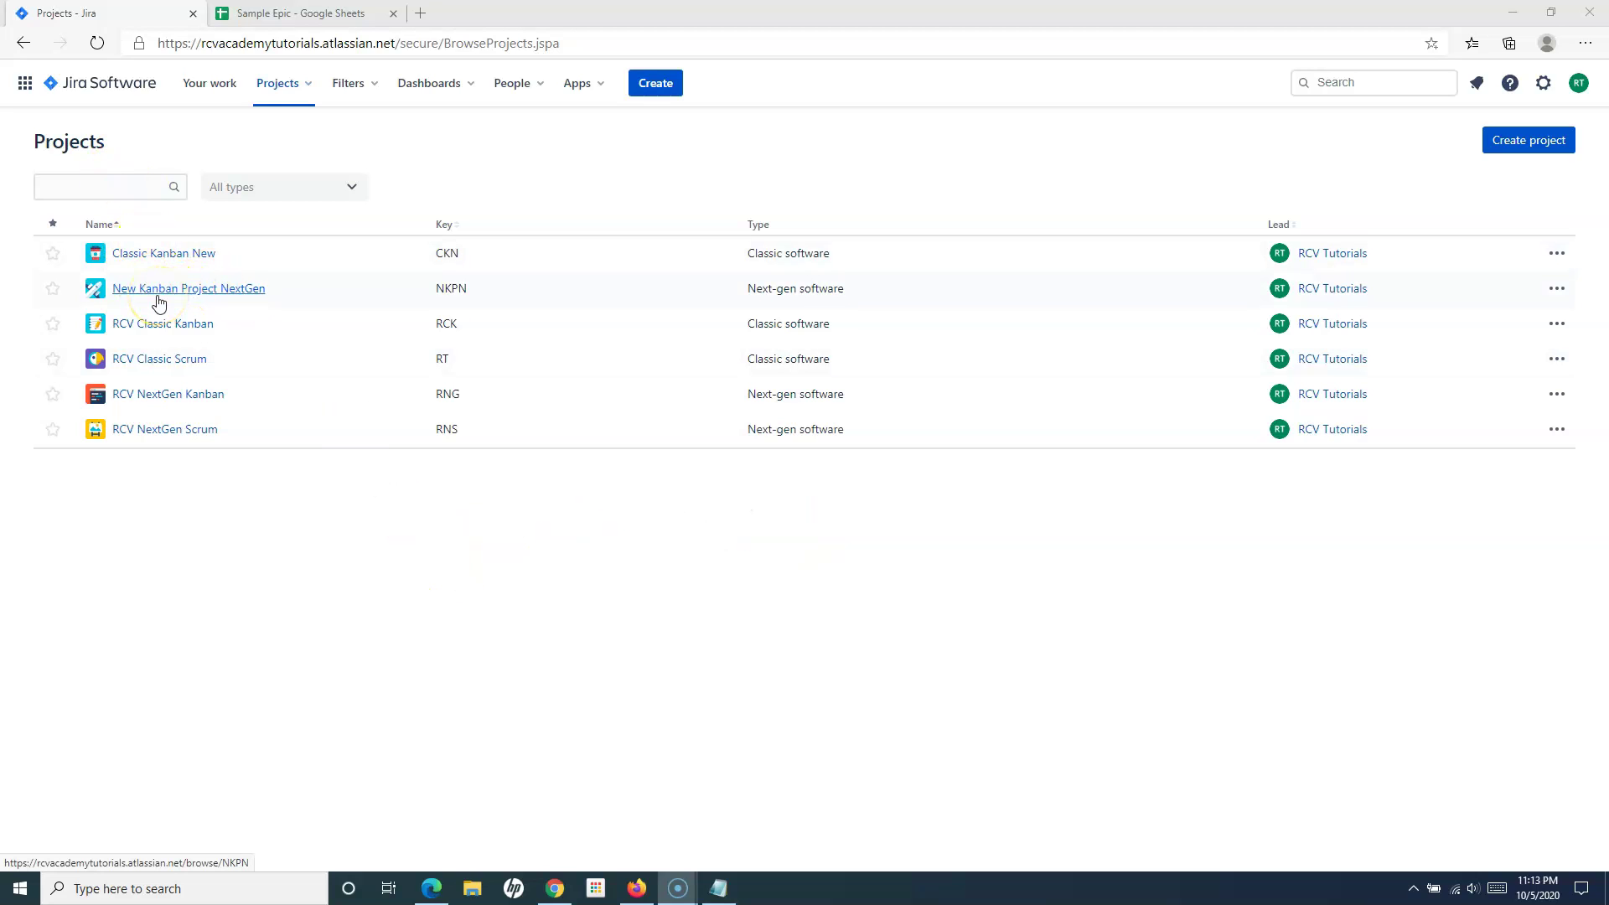
- Open the Classic Kanban New project and display the column settings of its board
click(155, 260)
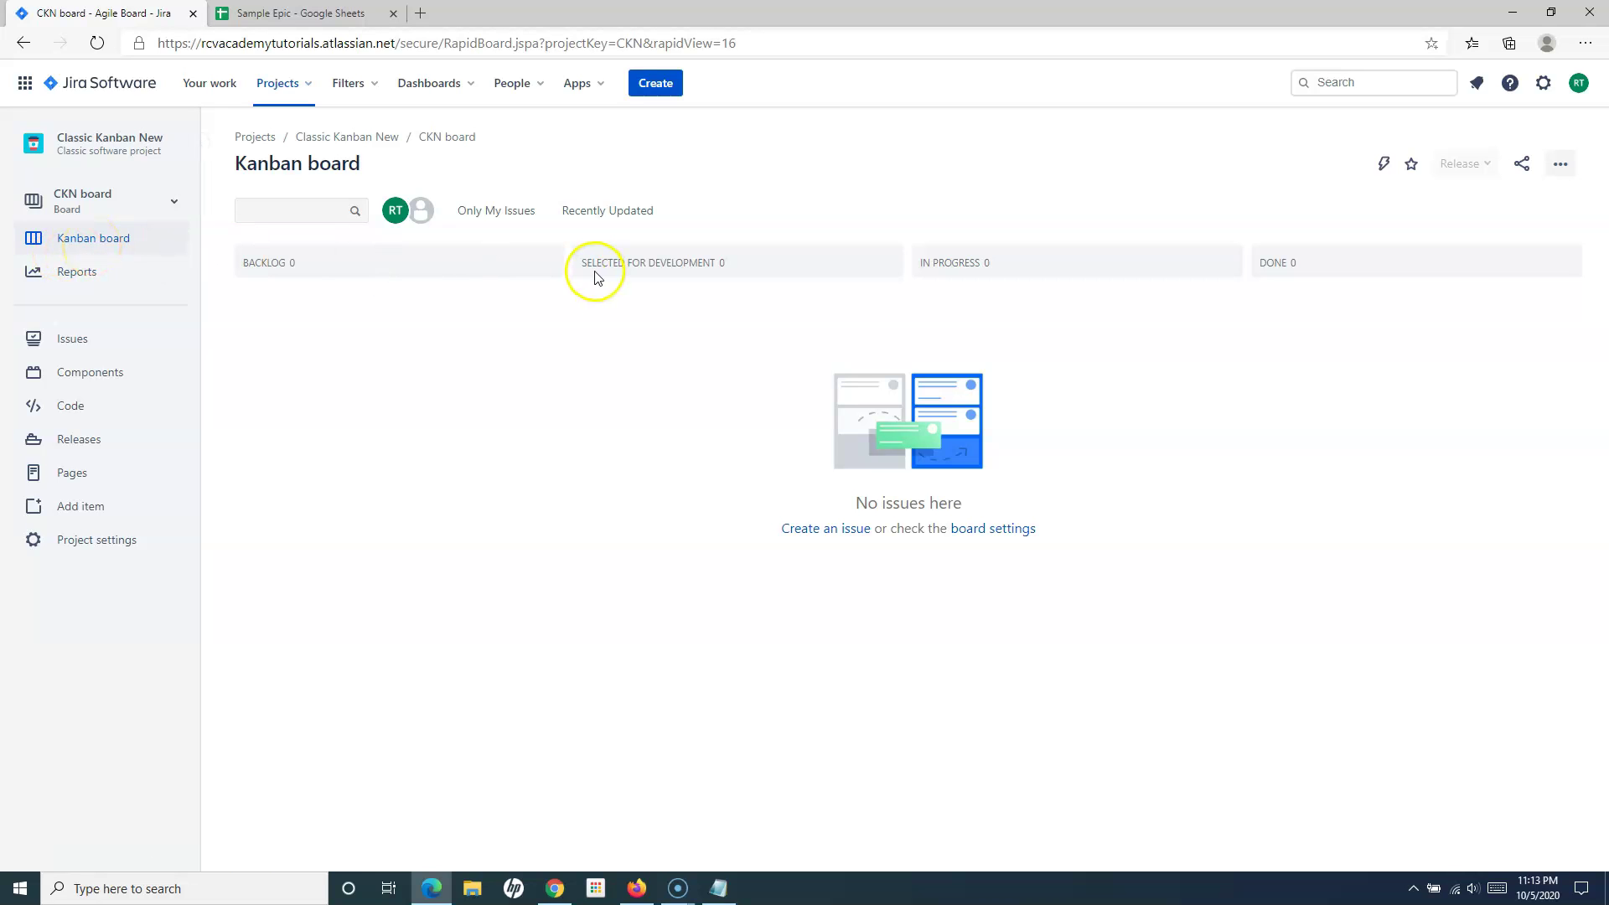
click(1561, 172)
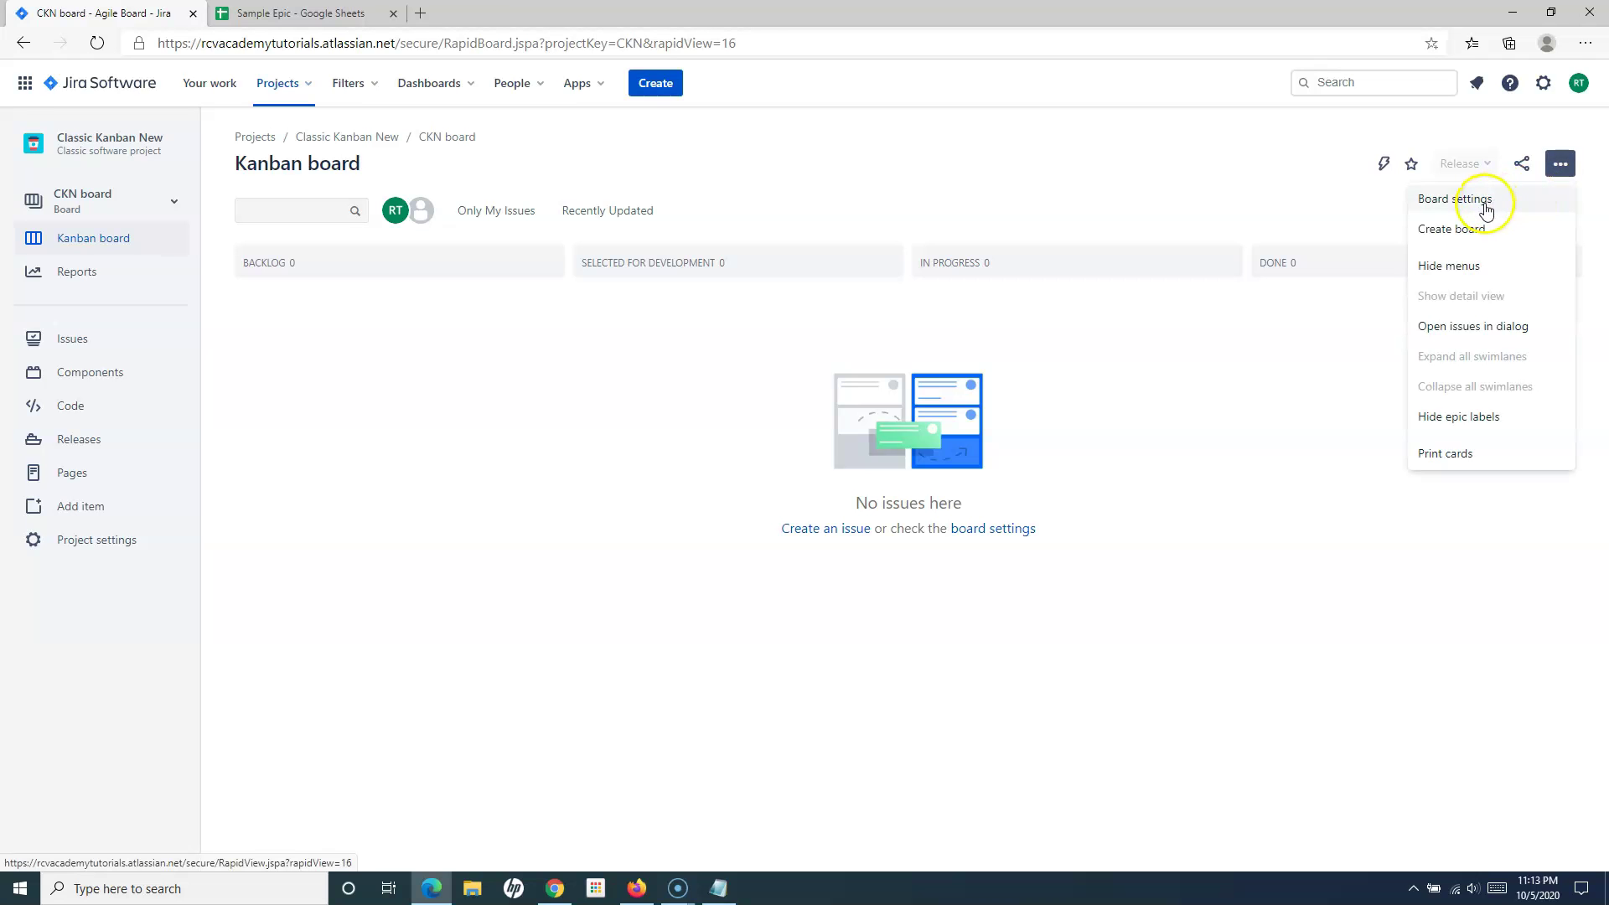
click(1486, 210)
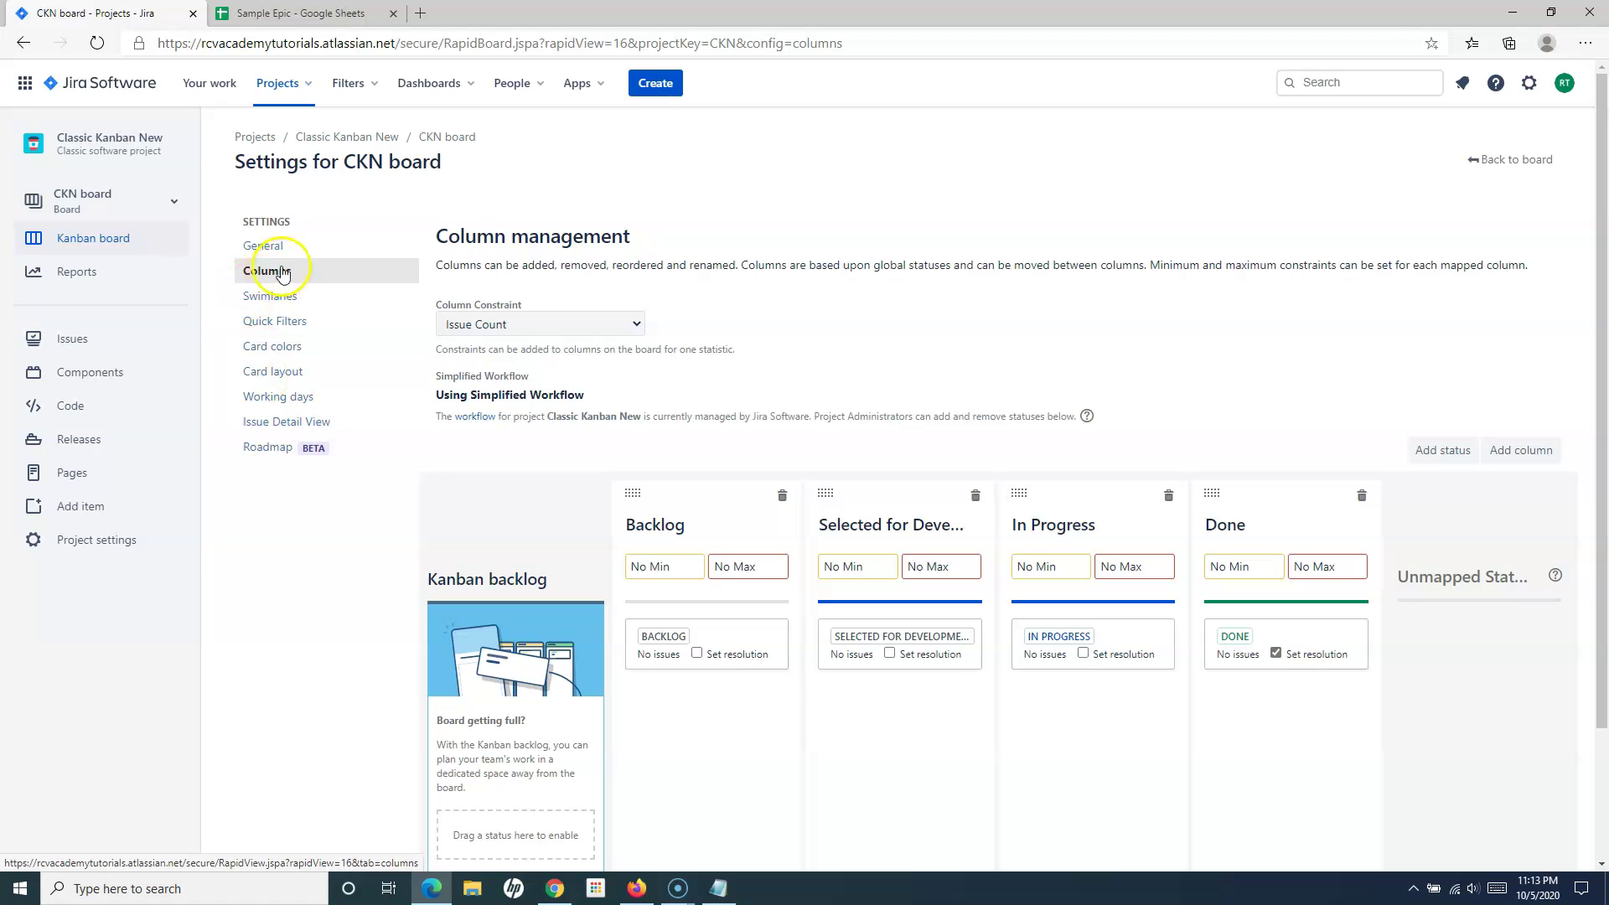
click(286, 279)
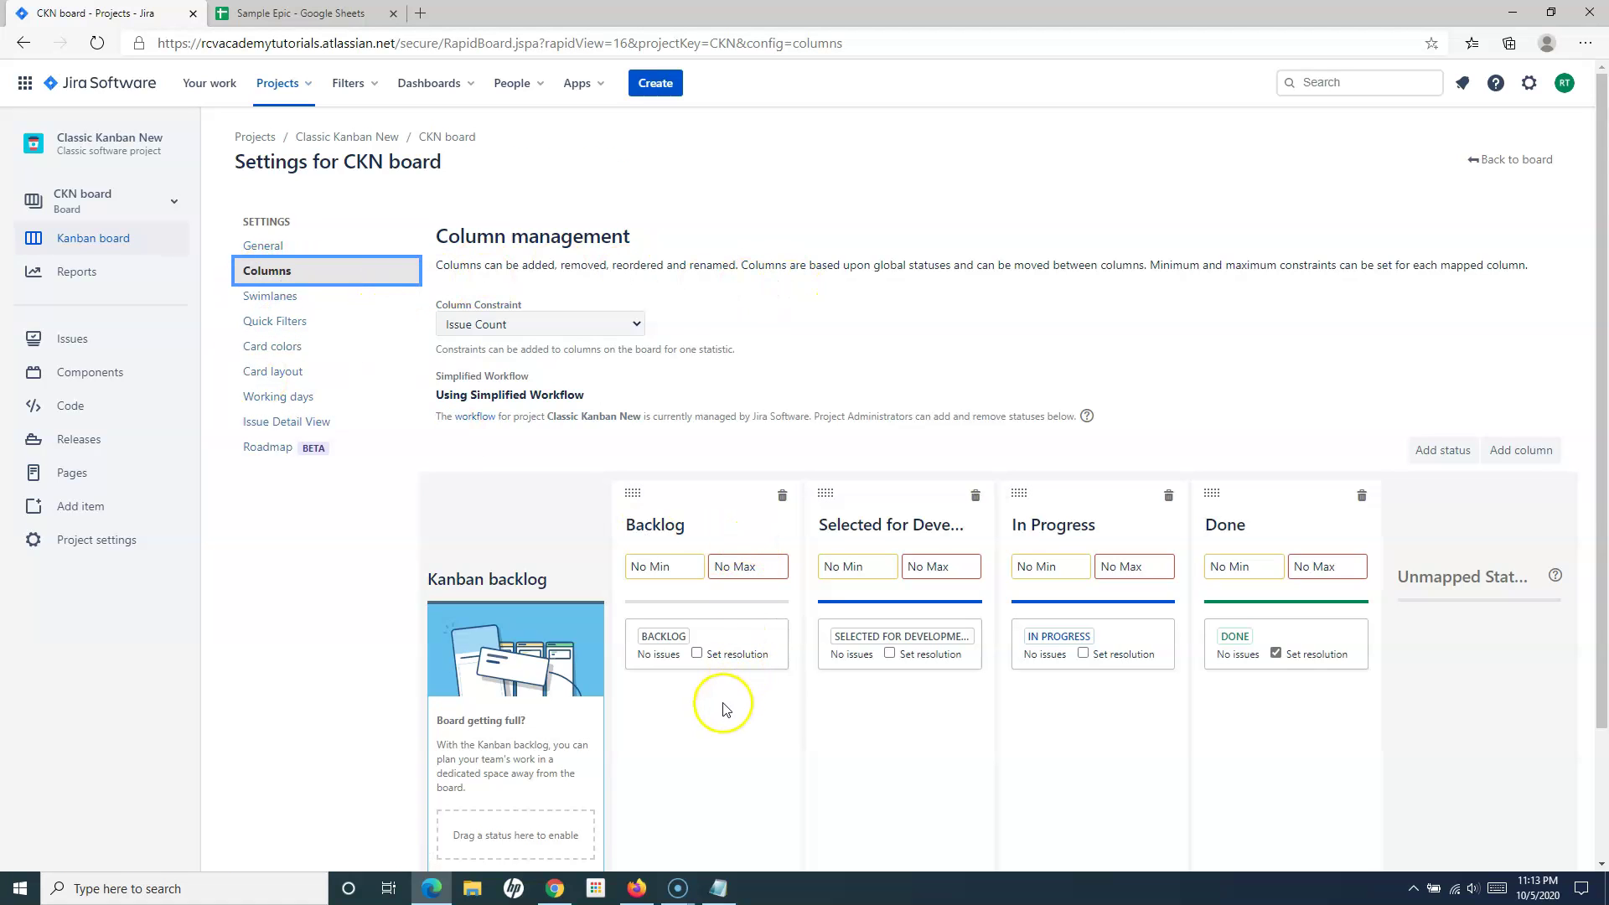
- Enable the Kanban backlog by moving the BACKLOG status from the Backlog column into it, and open the project's backlog
scroll(718, 704, down, 2)
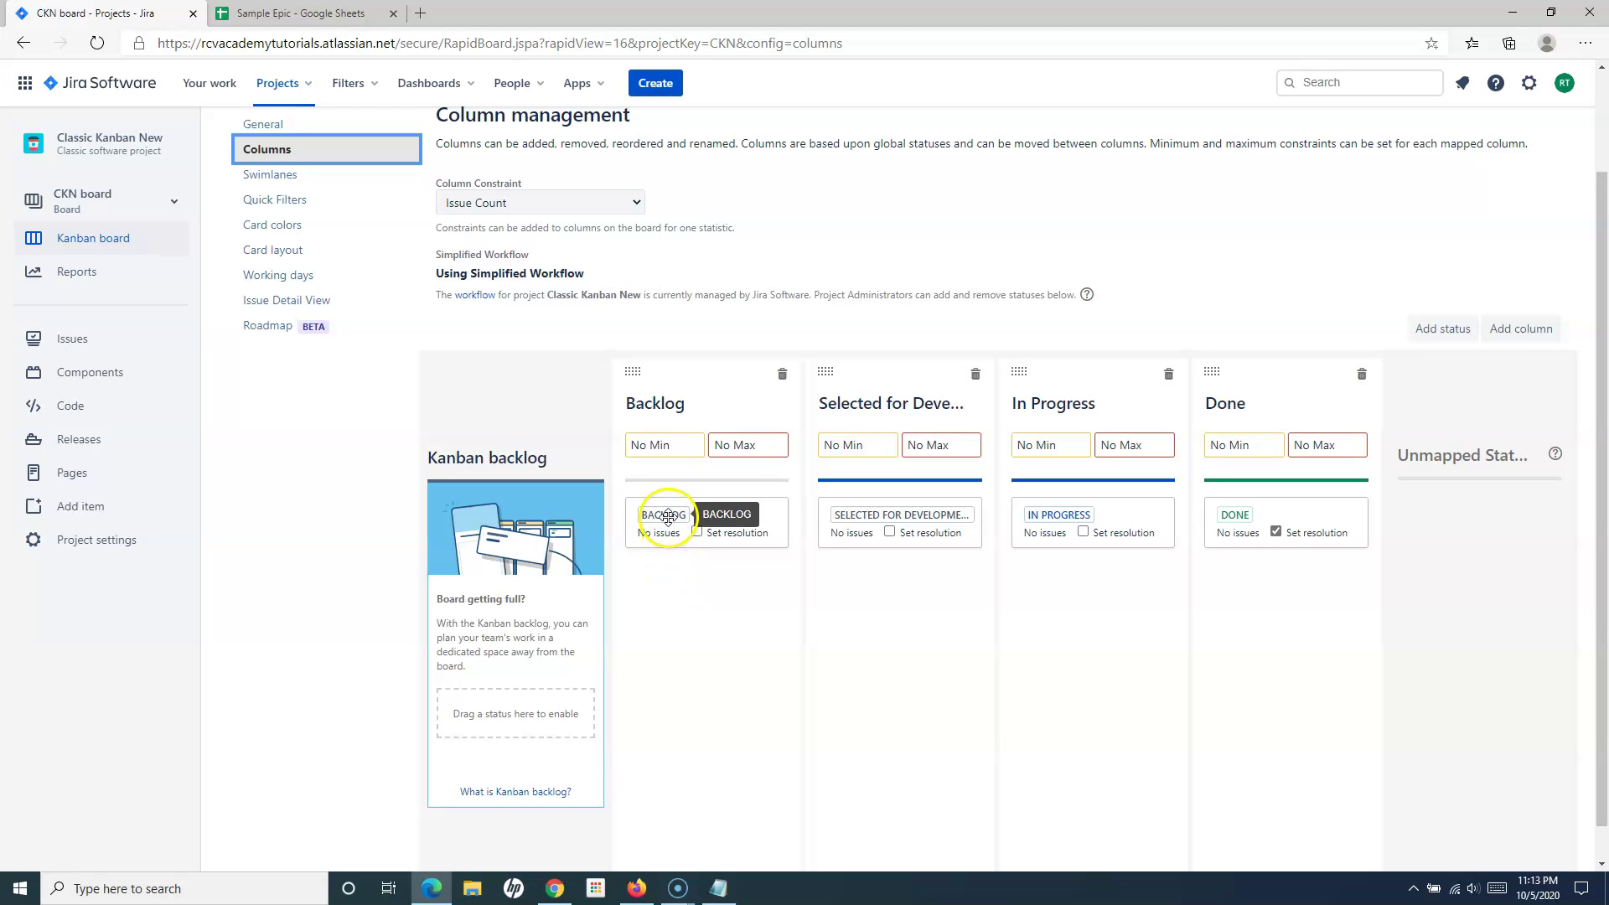
drag(668, 516, 470, 709)
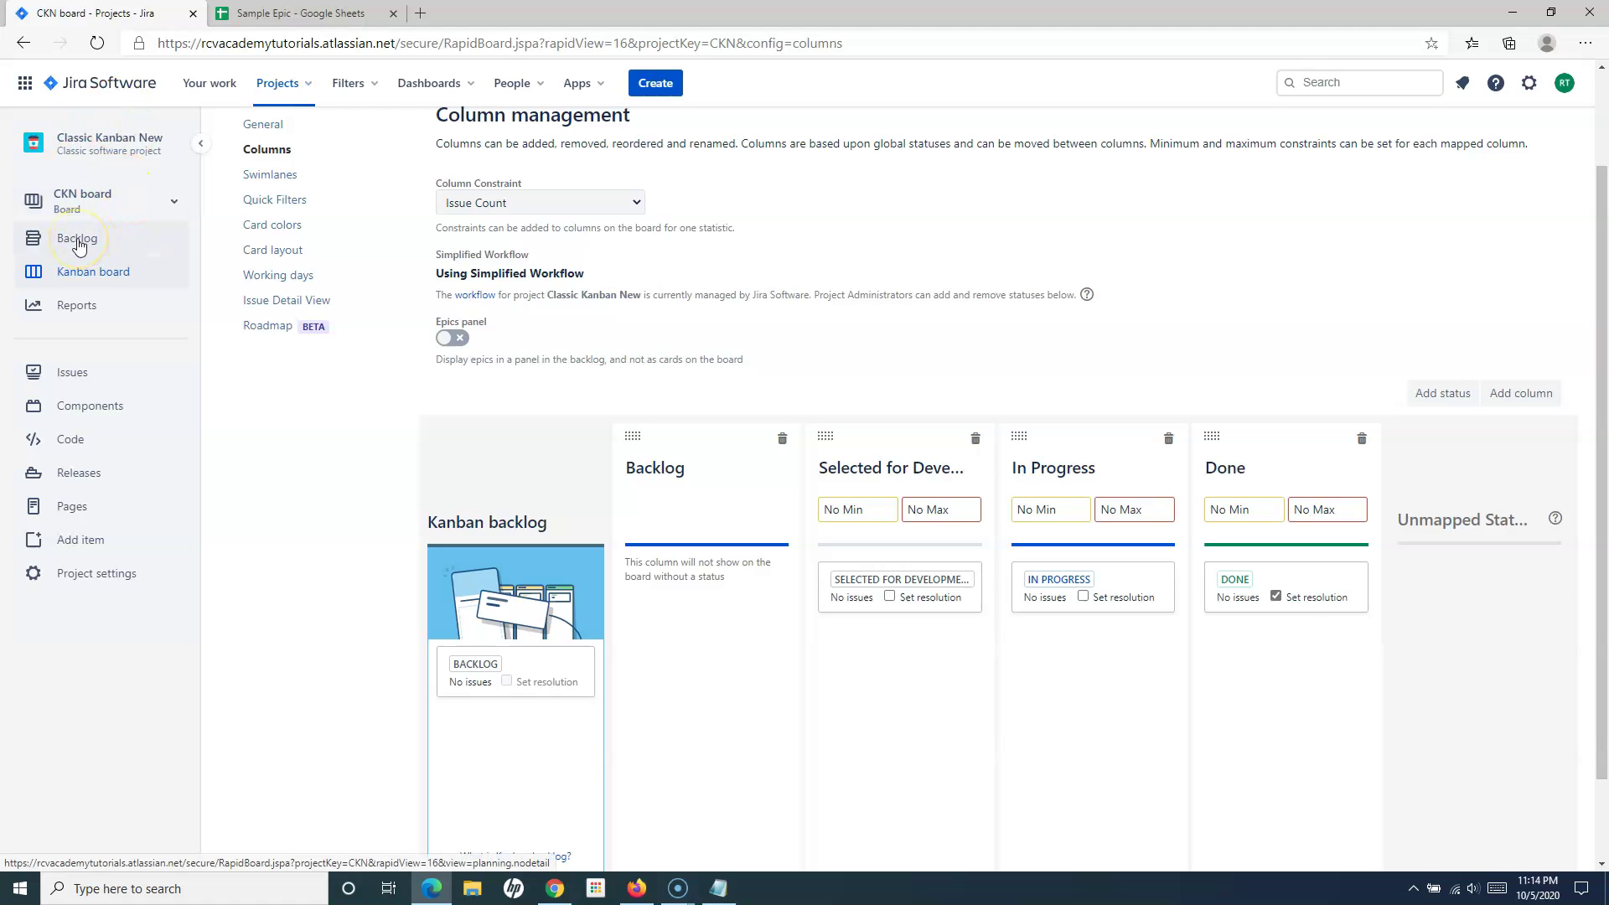
click(77, 239)
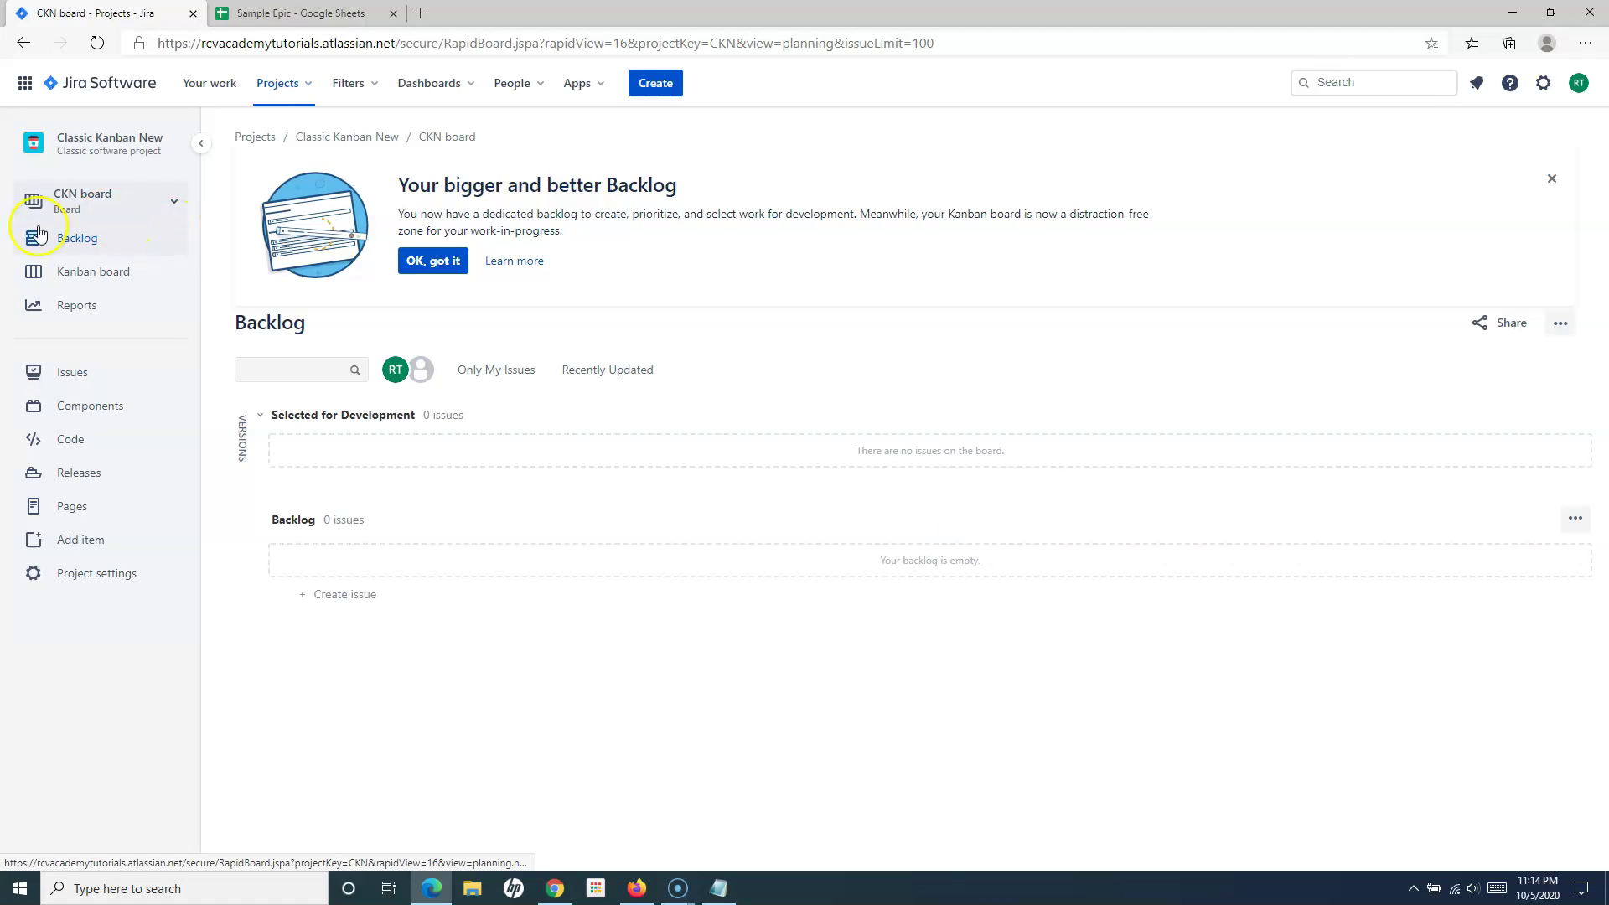
click(68, 243)
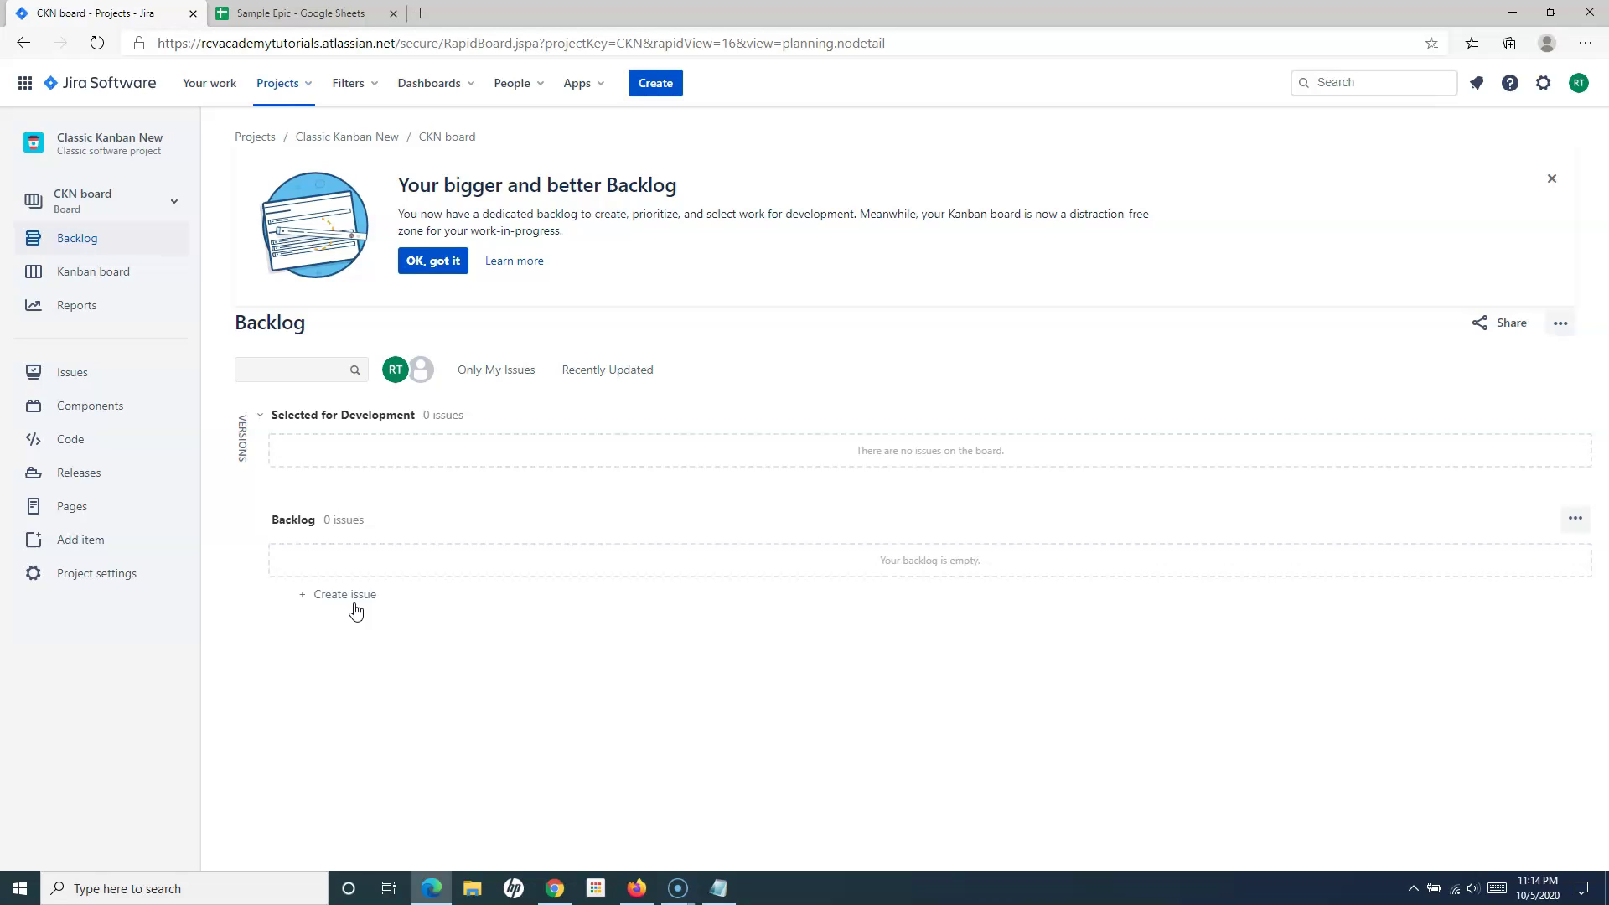
- Review the Portal Registration and Course Catalog user stories under RCV Academy Mobile App in the Sample Epic spreadsheet, and return to the Jira backlog
click(300, 13)
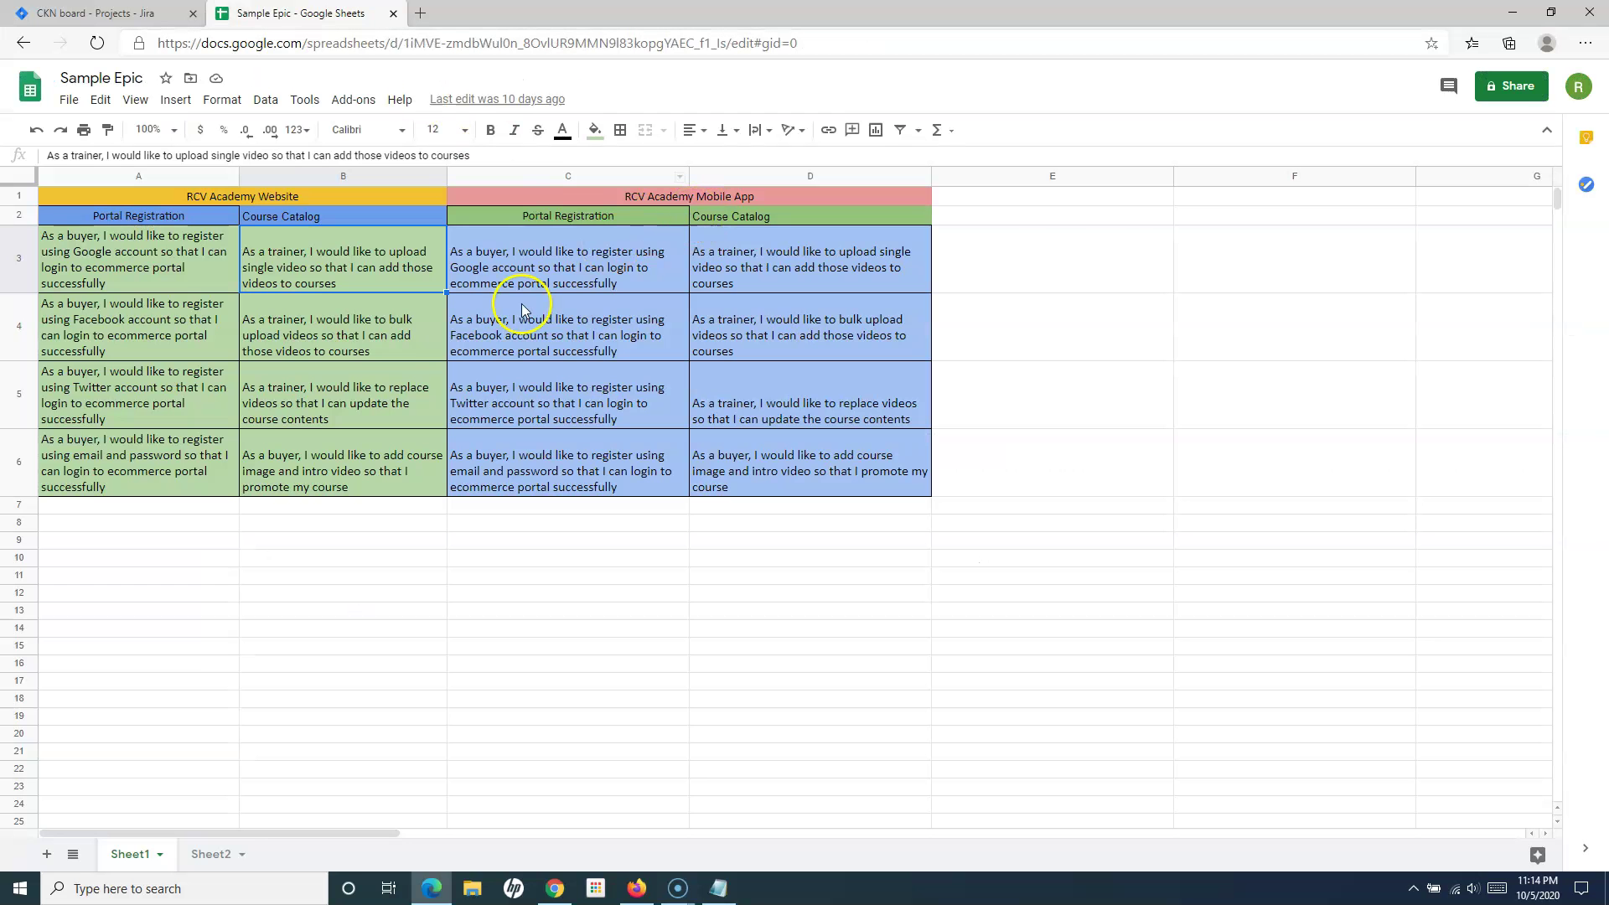
click(528, 261)
click(753, 259)
click(608, 268)
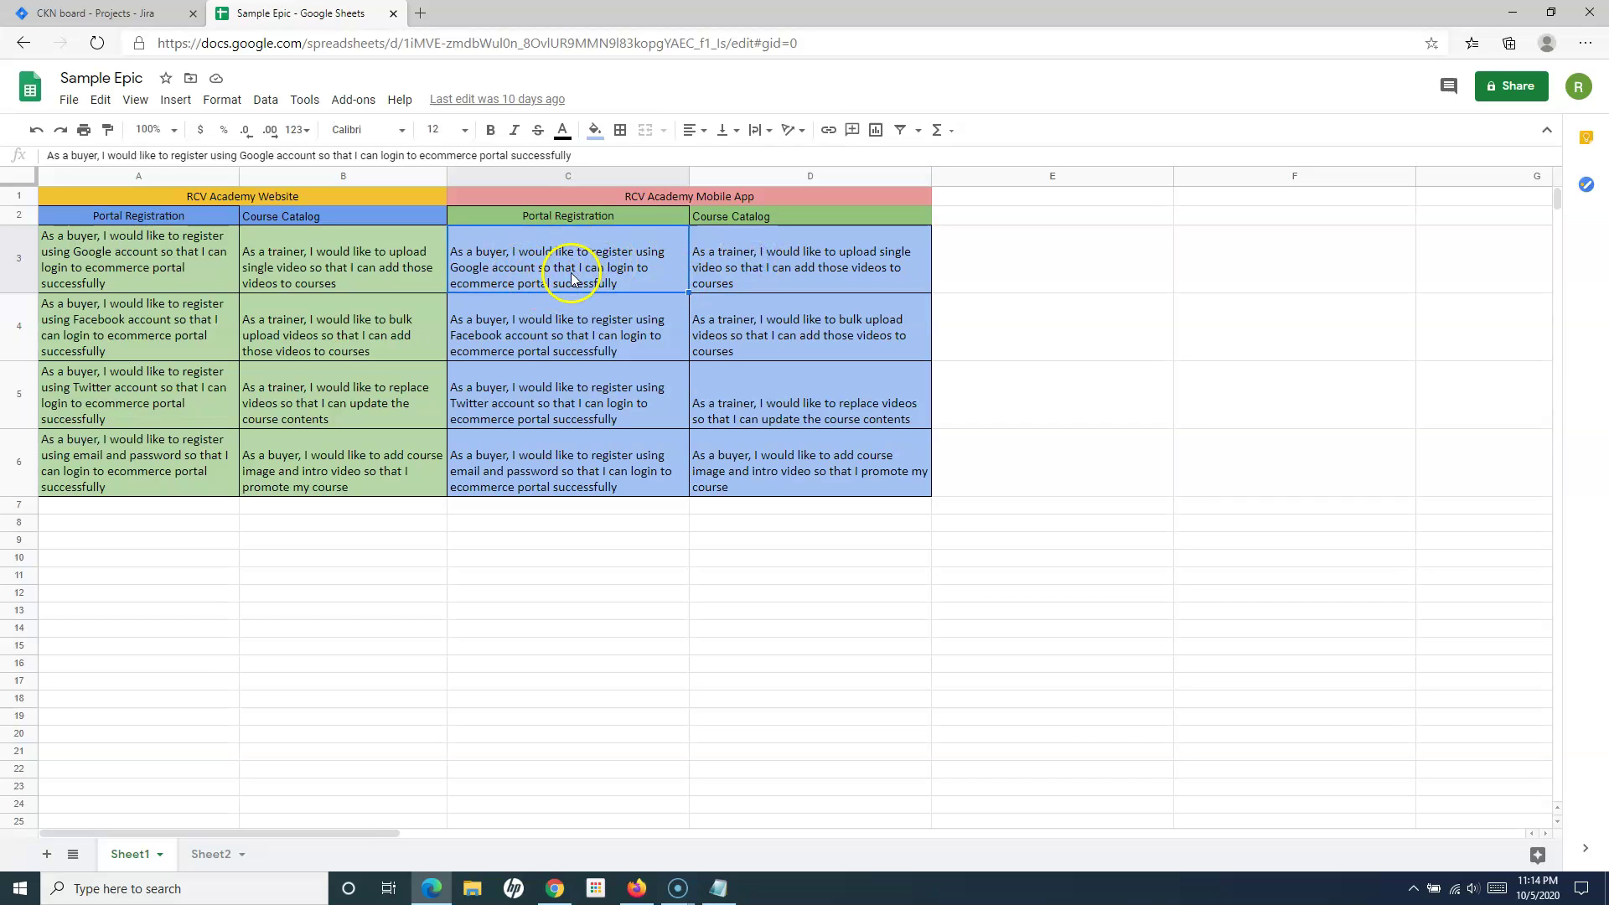
drag(571, 272, 567, 461)
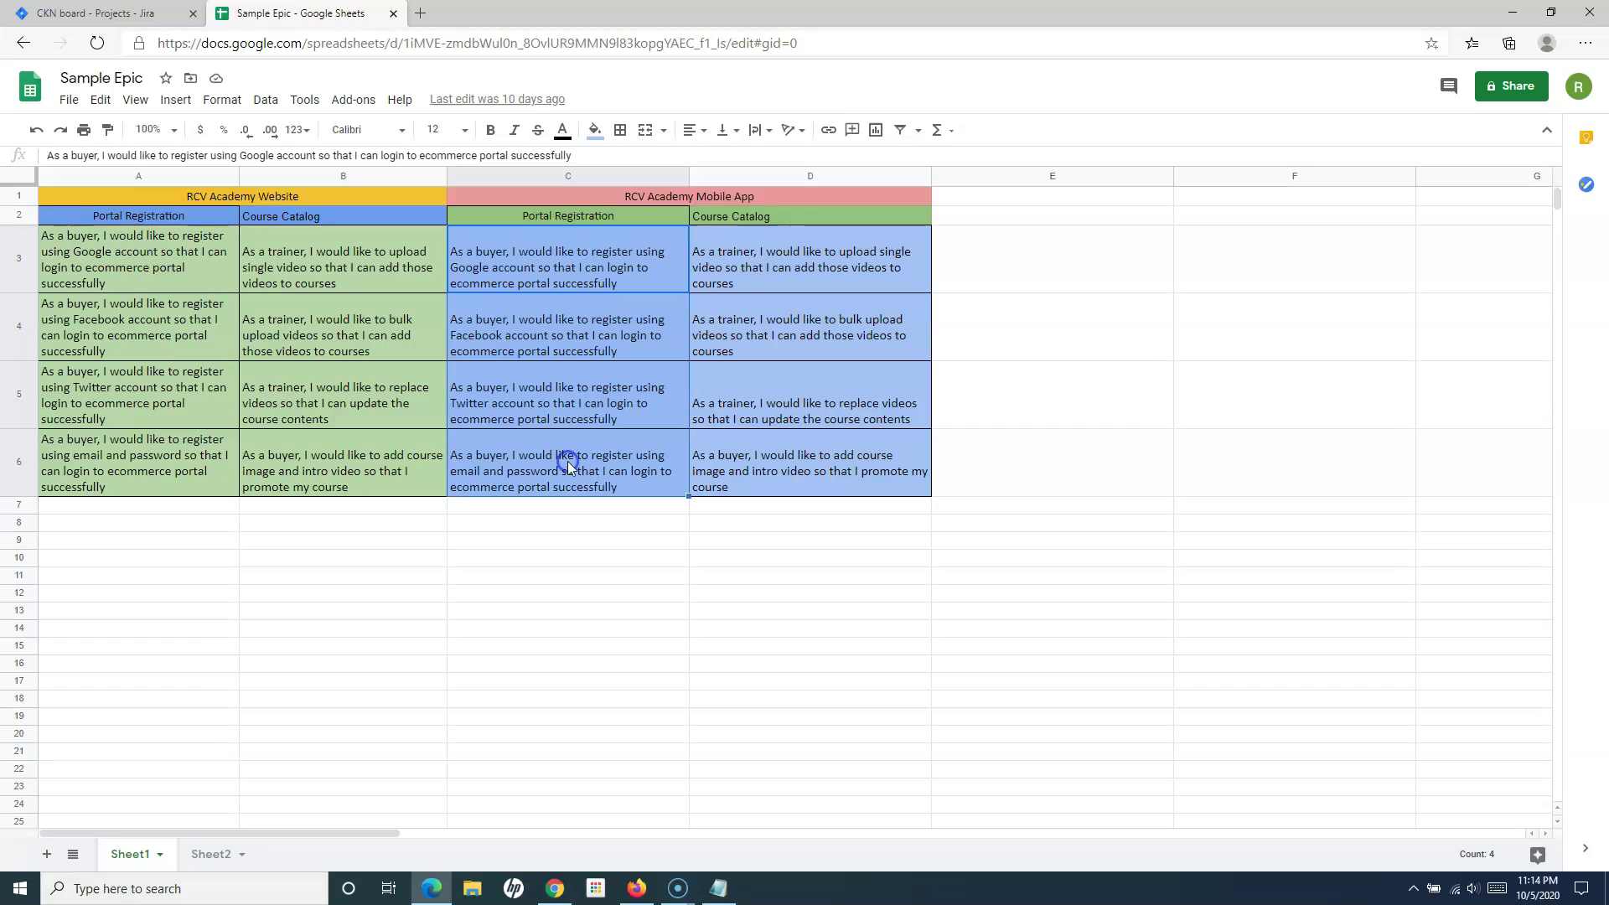
drag(723, 268, 718, 461)
click(577, 269)
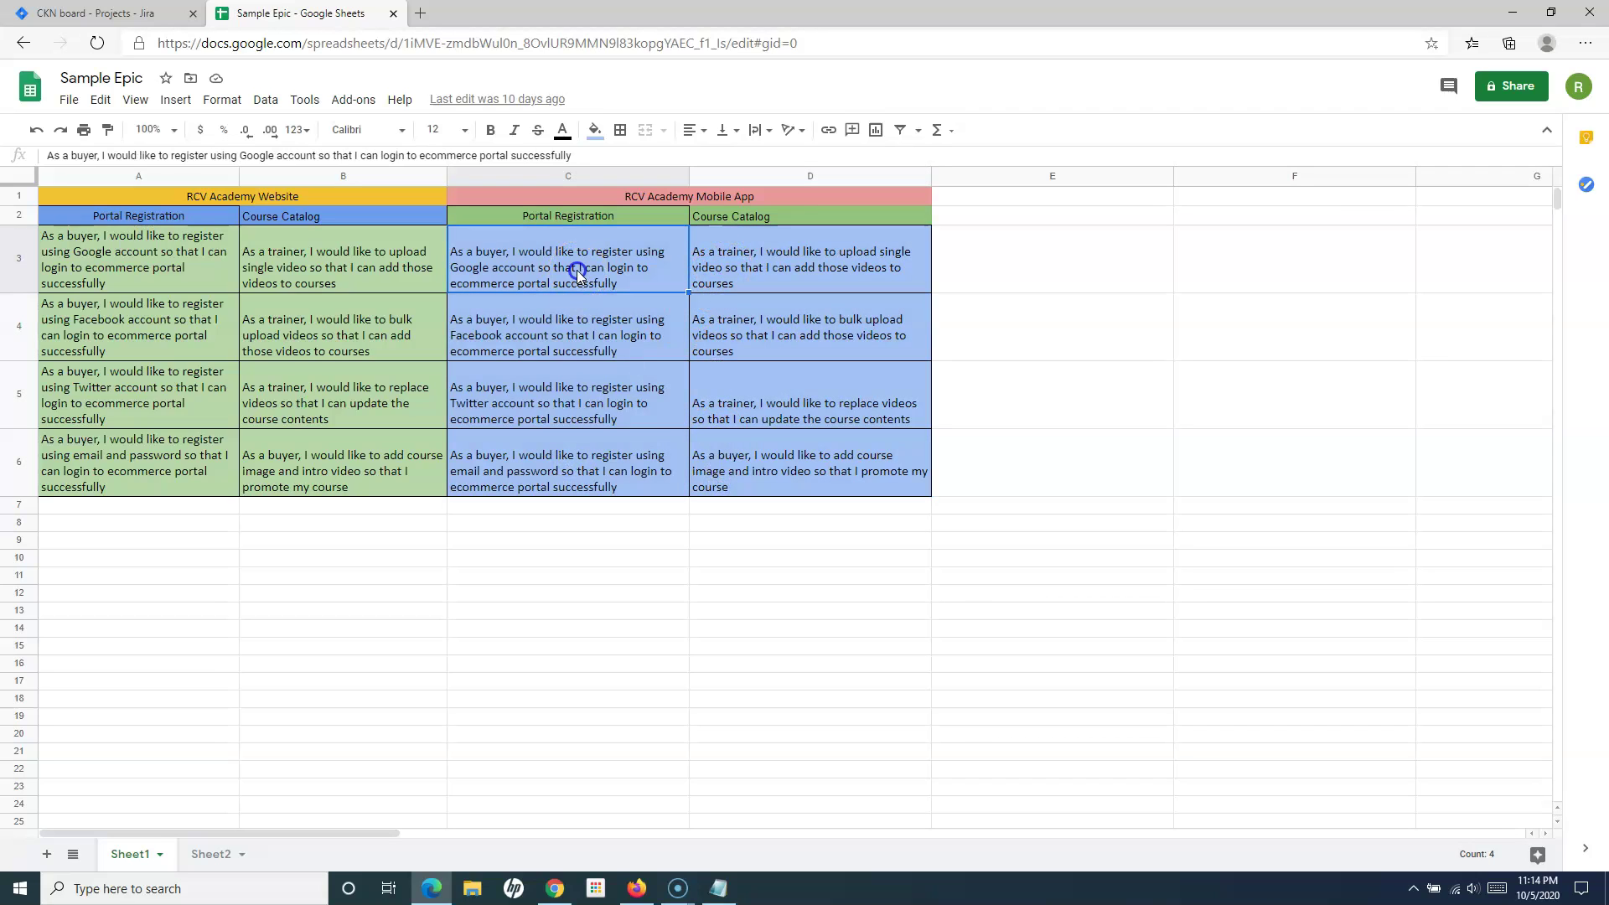
click(92, 15)
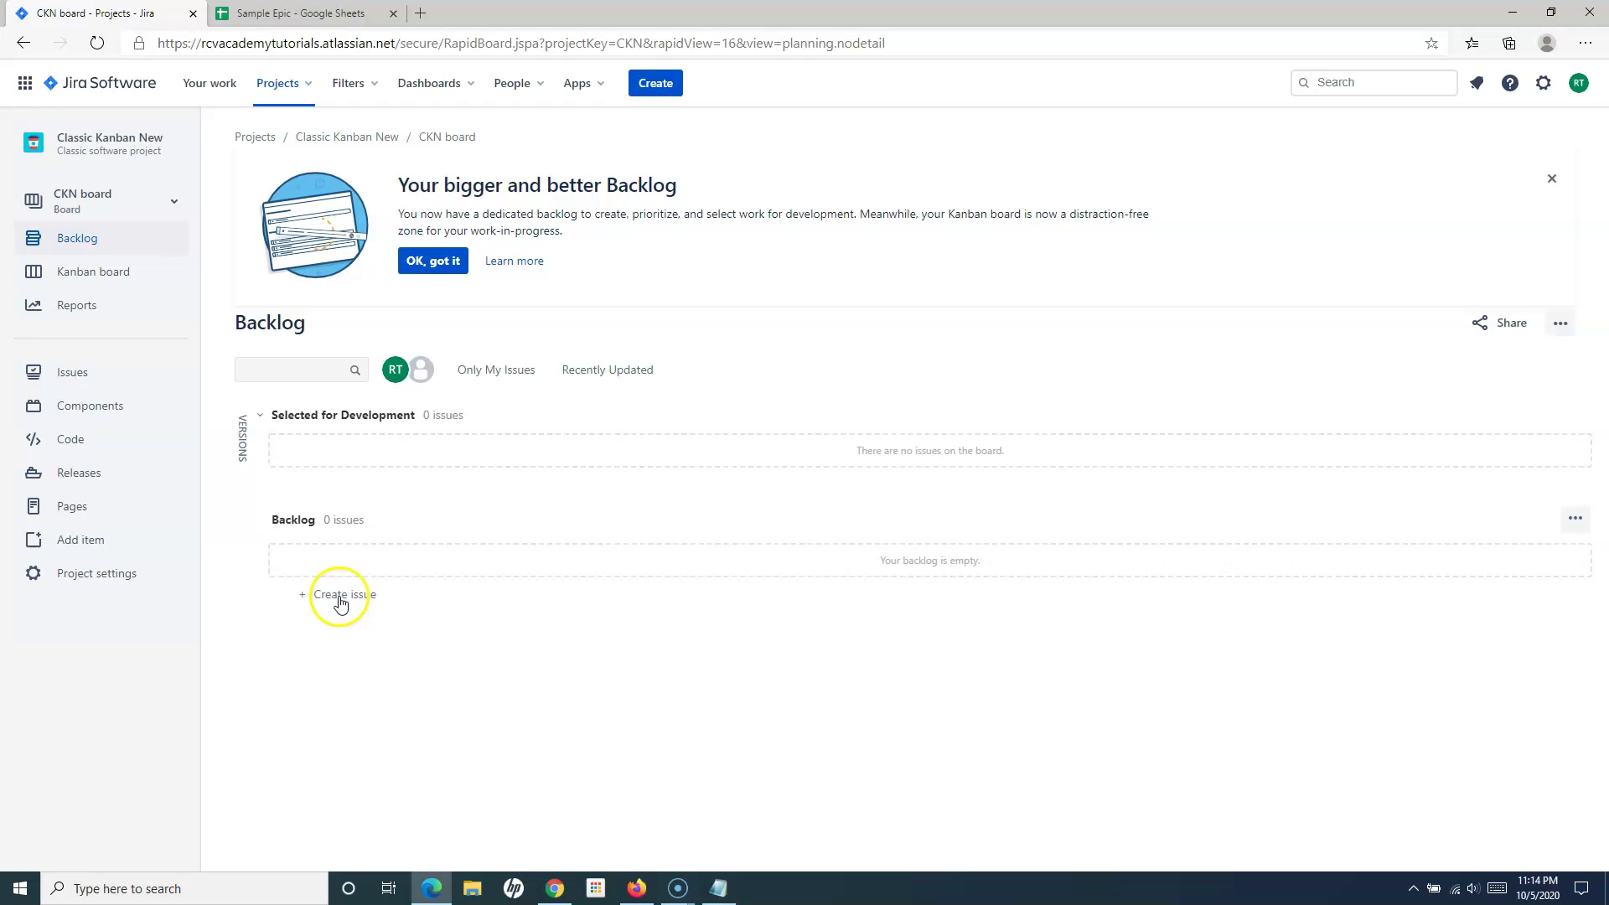
- Create a Story in the backlog using the Google account registration text copied from cell C3 of the Sample Epic spreadsheet
double_click(392, 522)
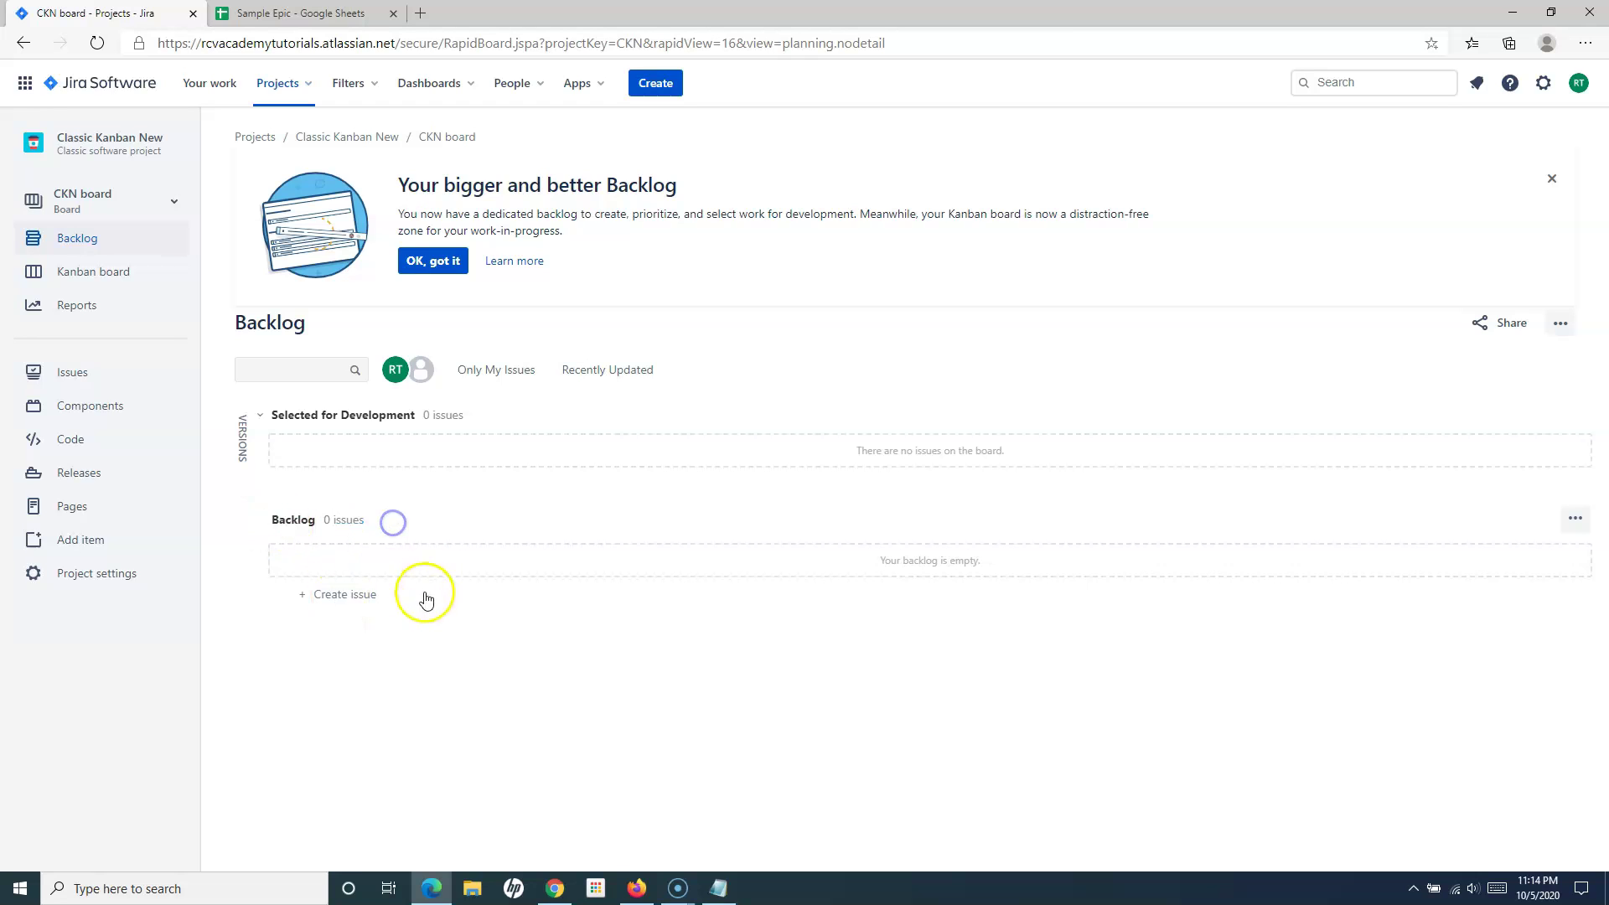
click(345, 596)
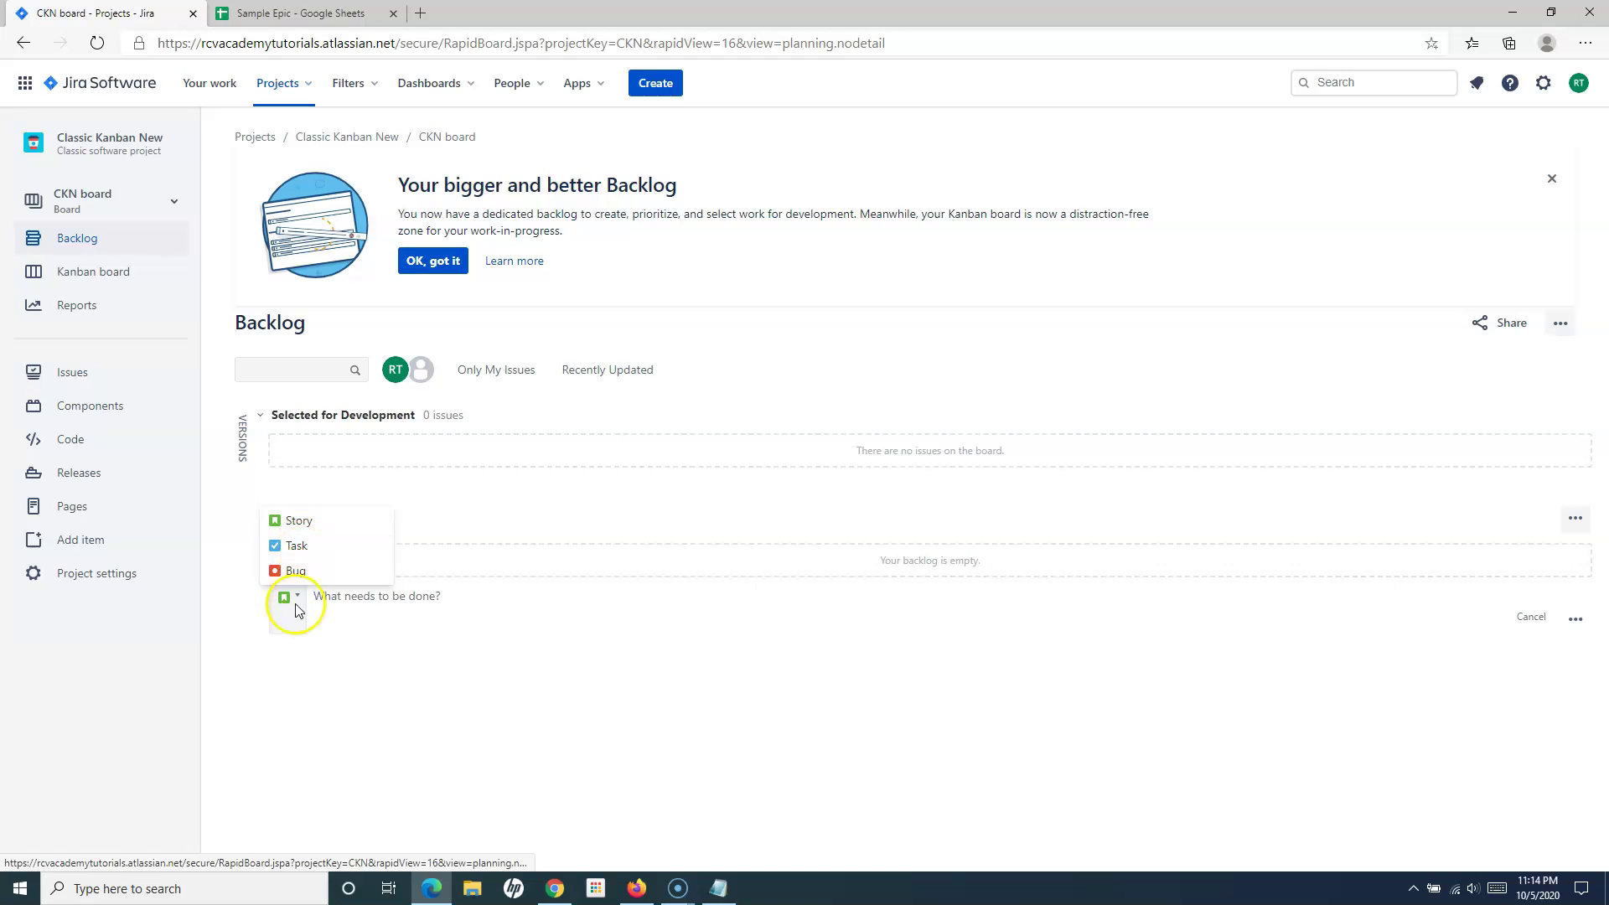
click(287, 521)
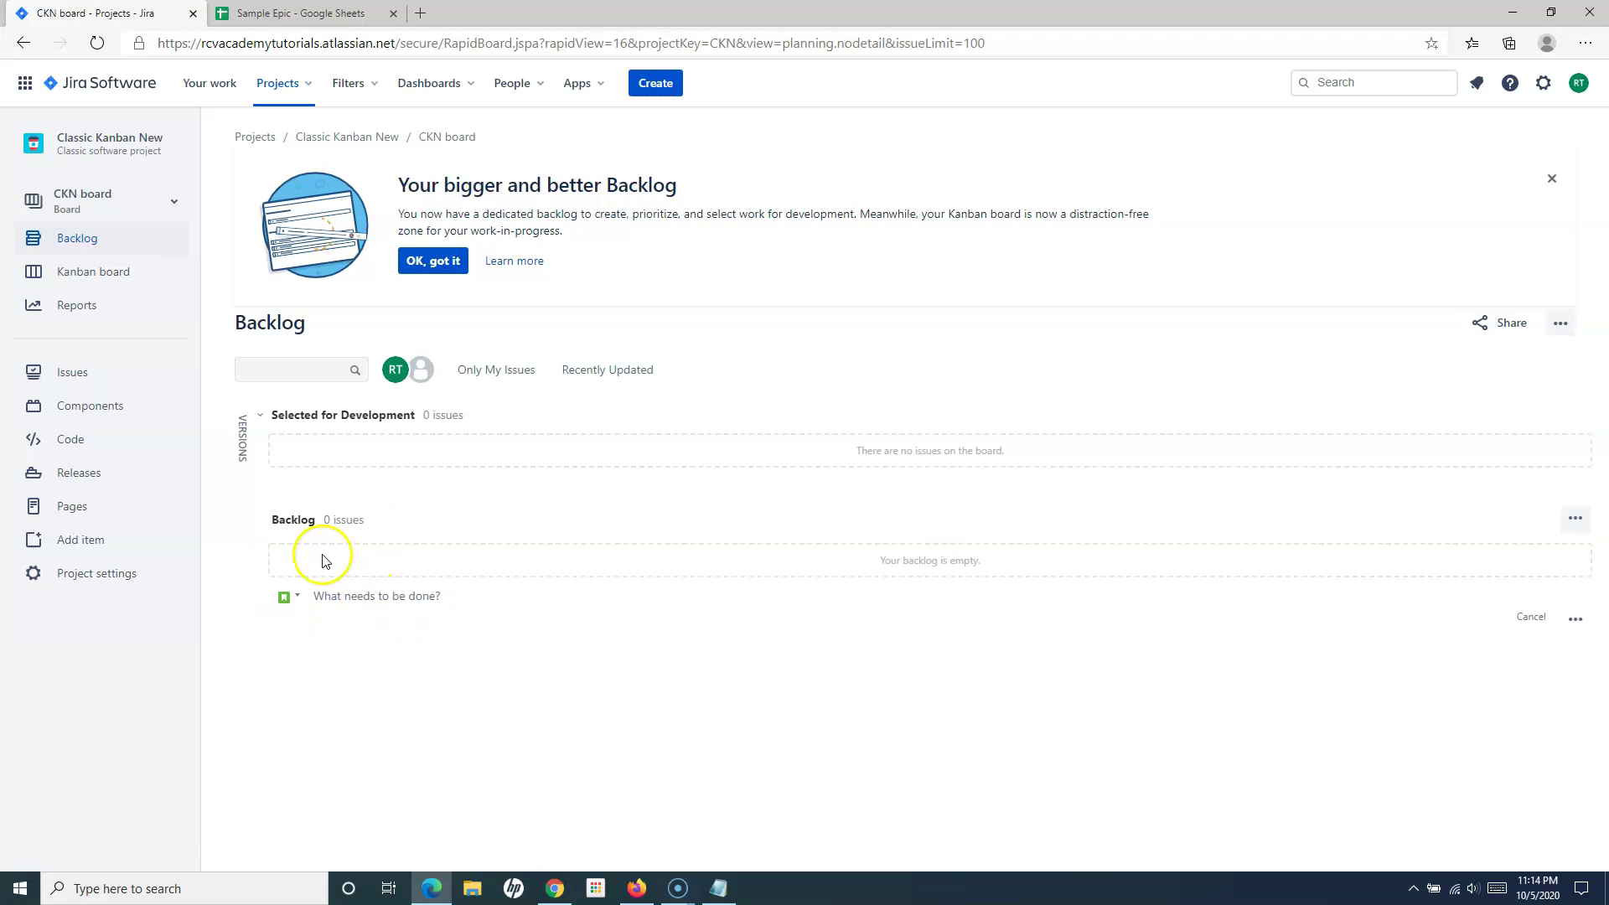
click(338, 17)
click(526, 257)
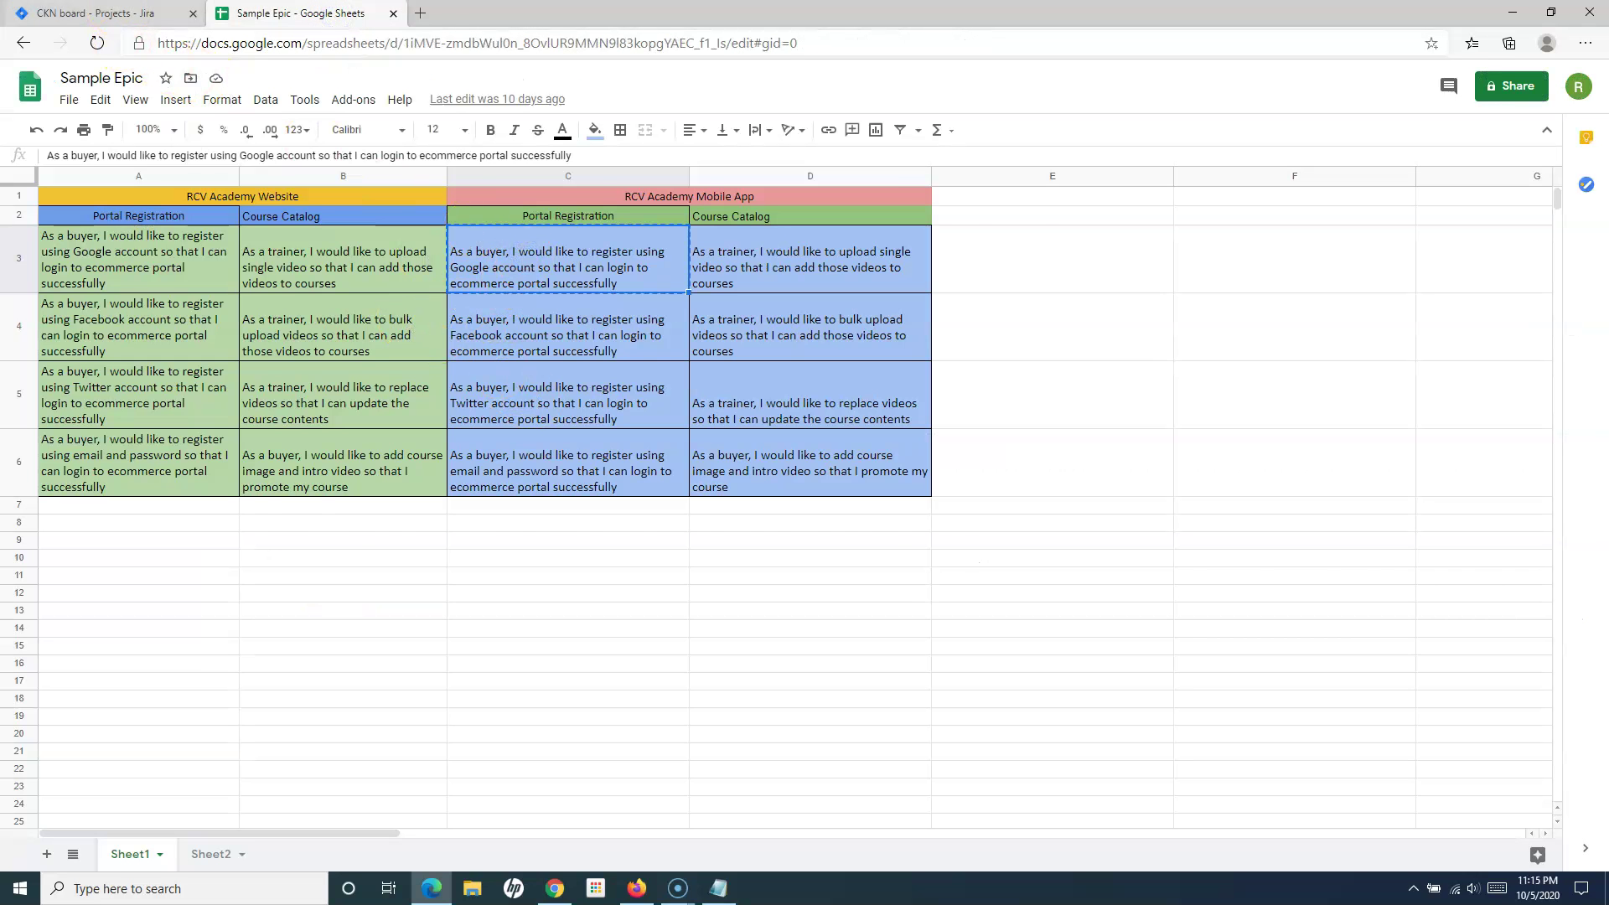
click(126, 14)
text(As a buyer, I would like to register using Google account so that I can login to ecommerce portal successfully)
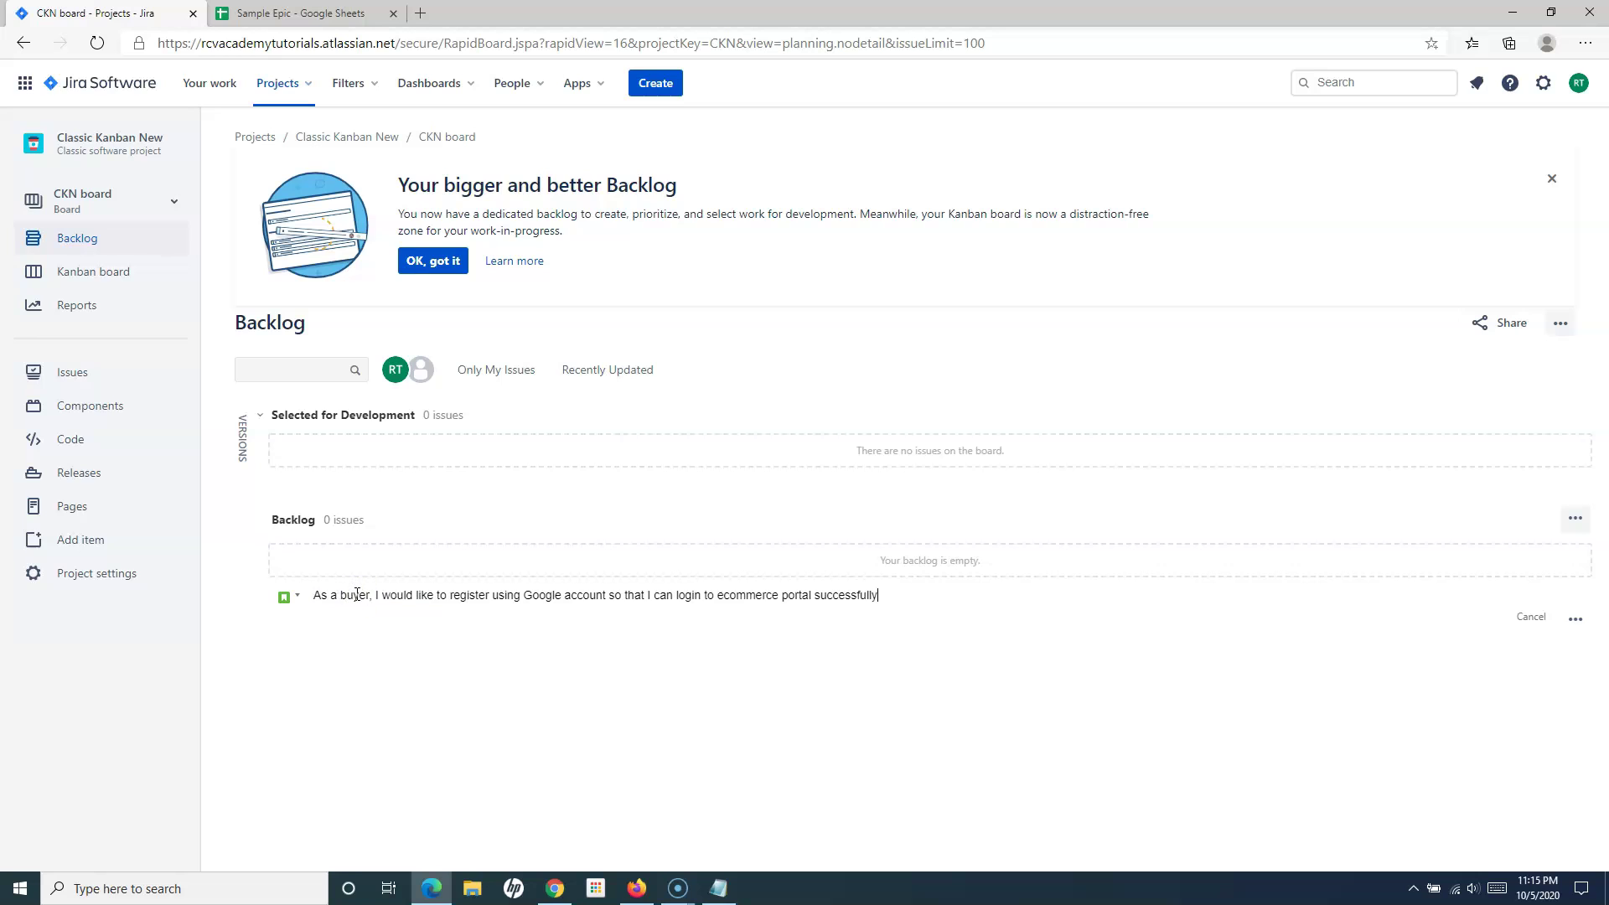
key(Return)
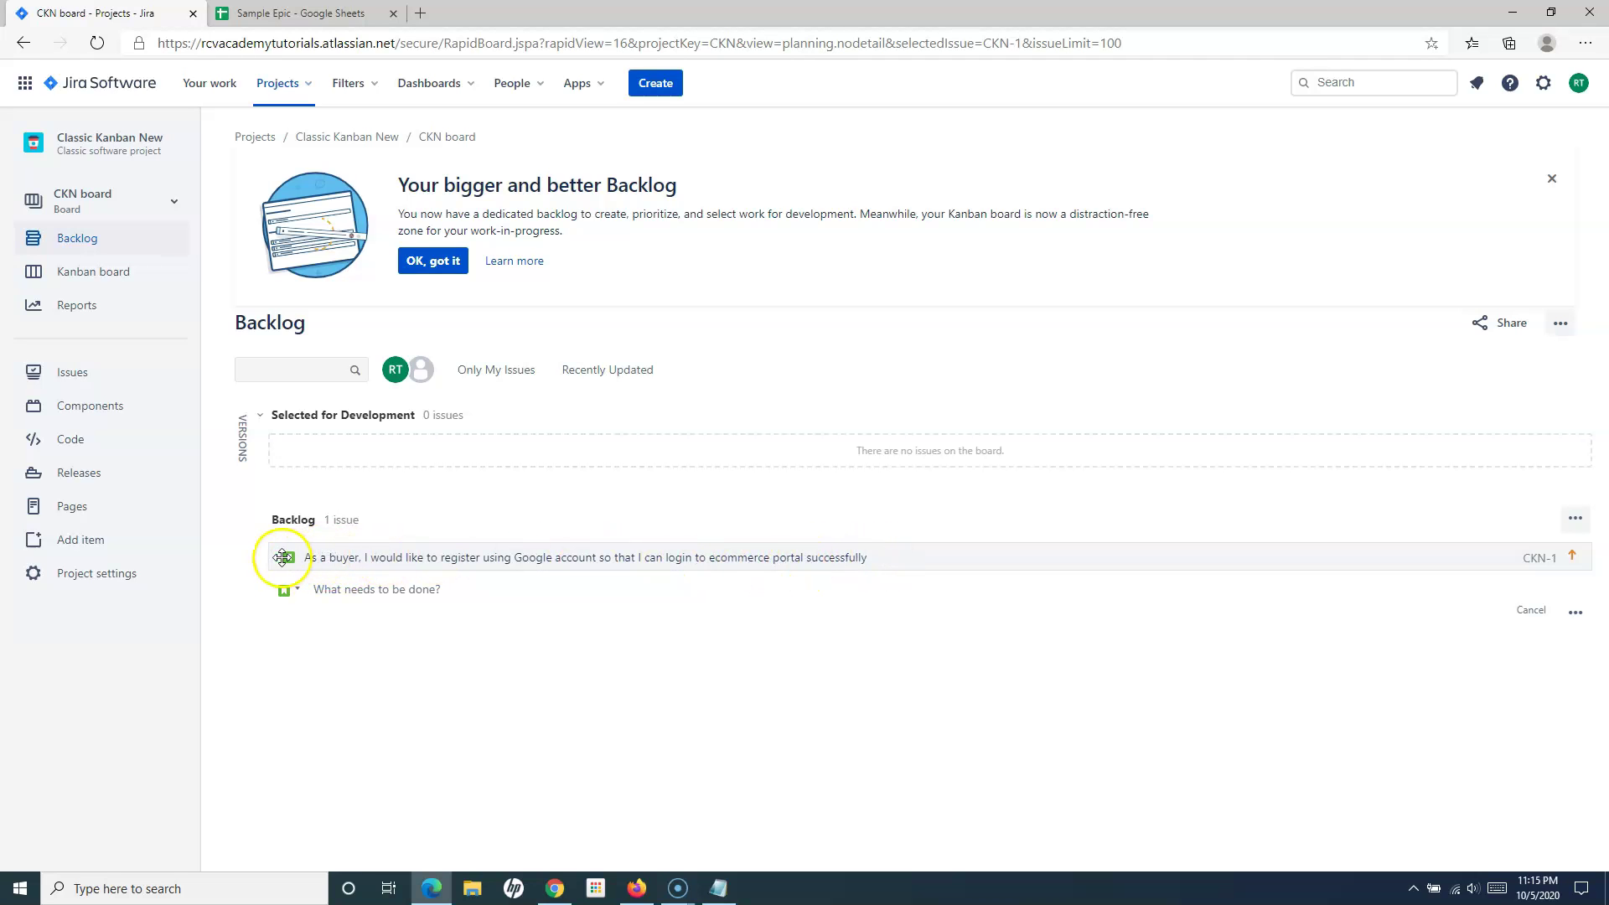
- Add the Facebook, Twitter, and email and password registration stories from cells C4 to C6 of the spreadsheet to the backlog
click(300, 19)
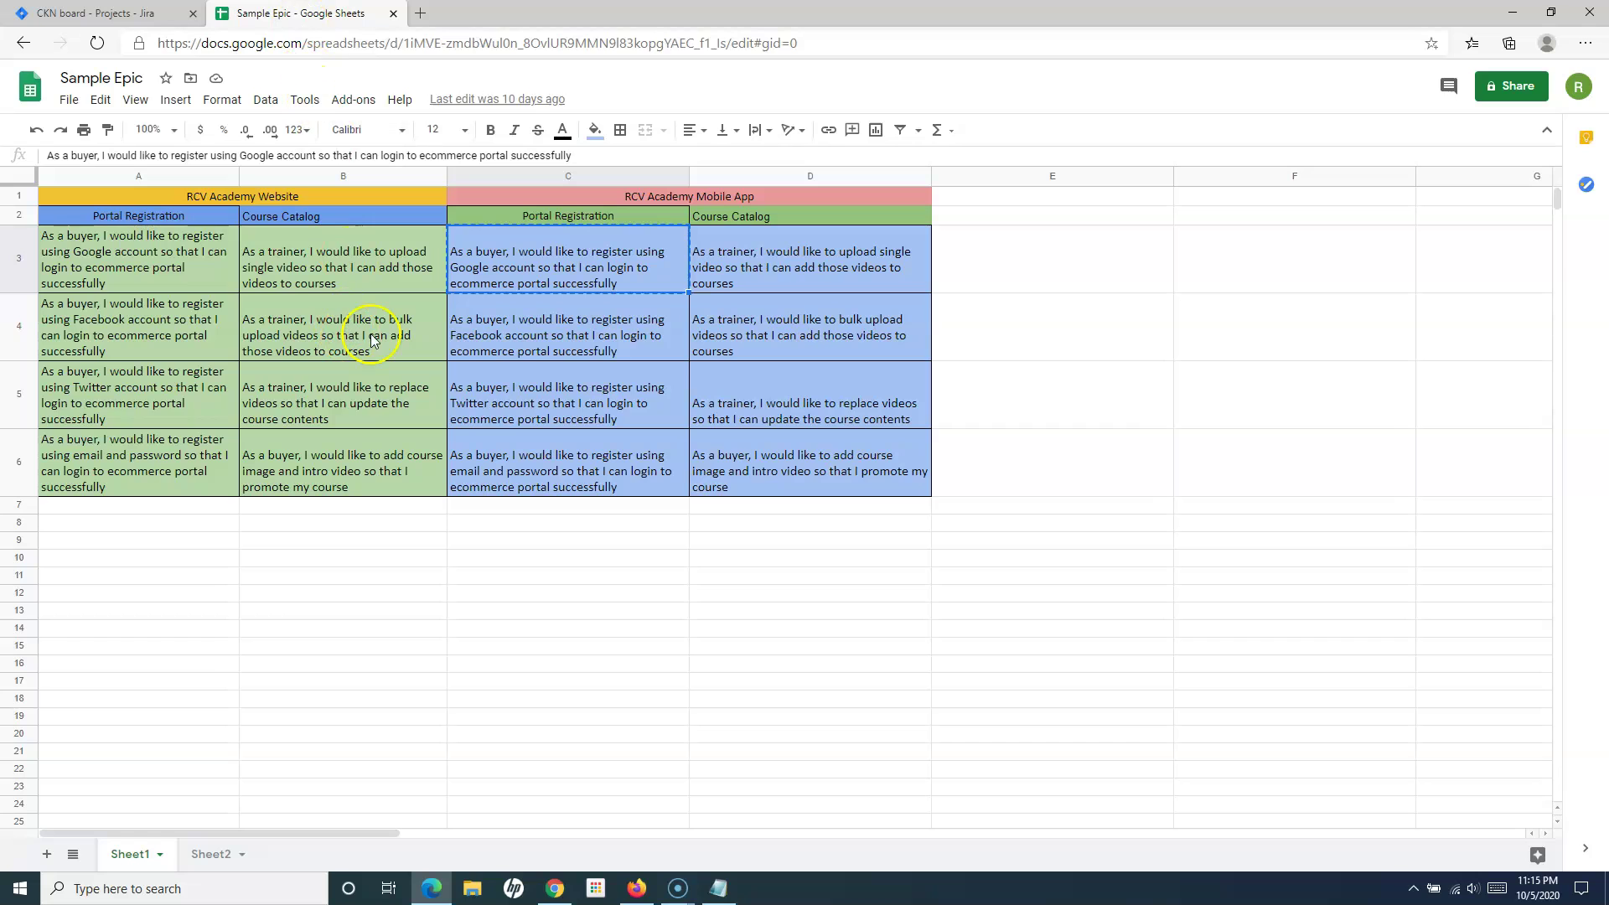
click(576, 327)
click(84, 14)
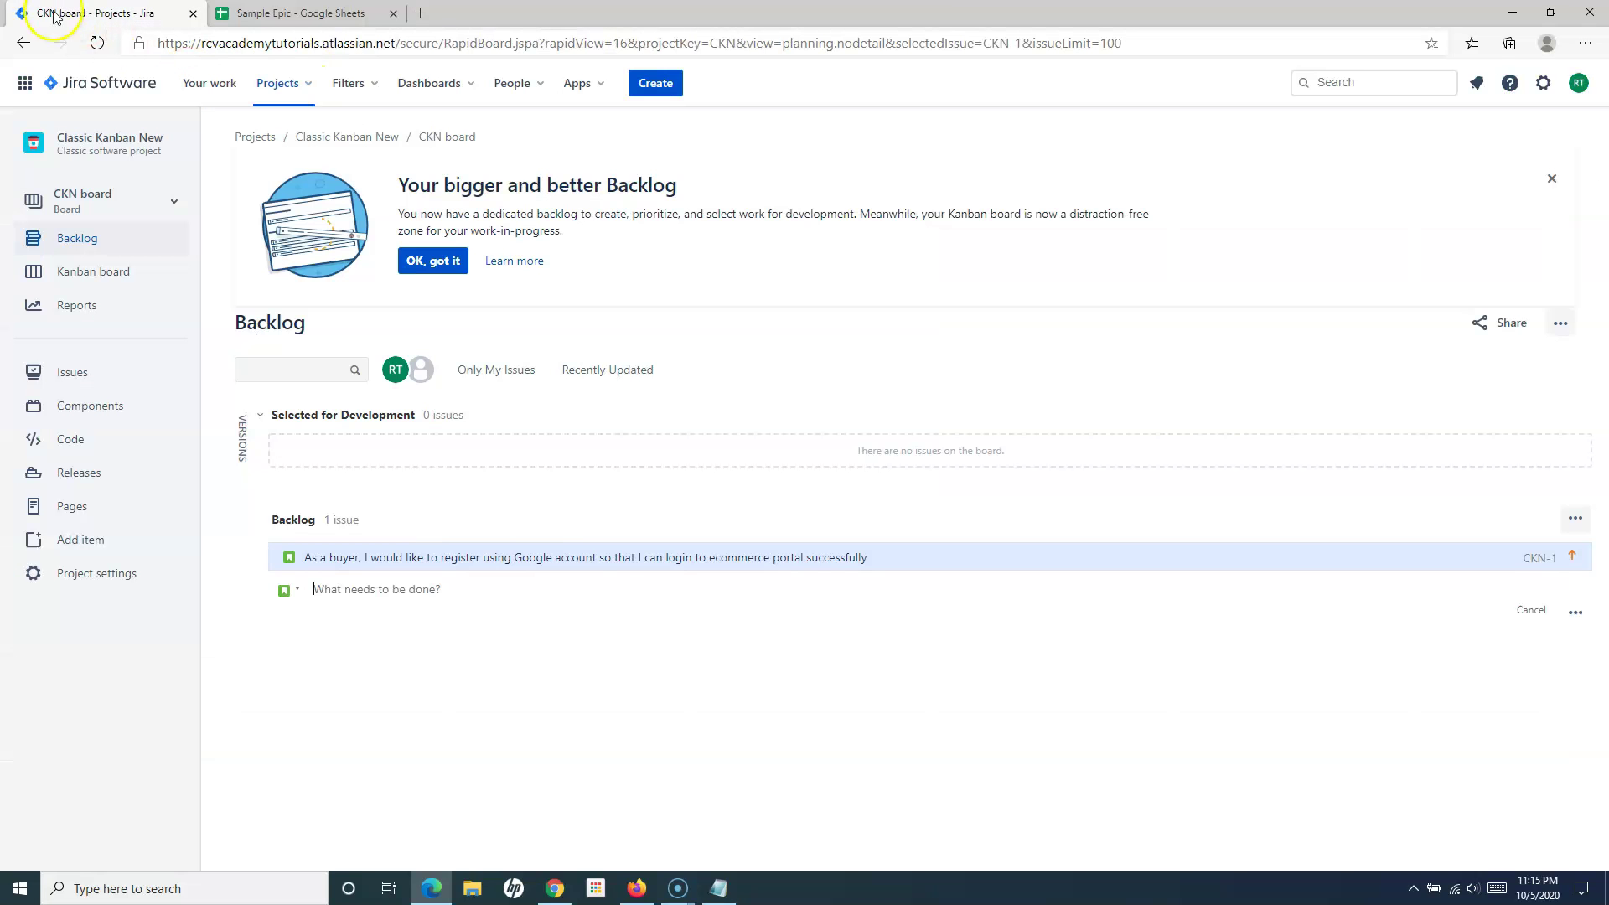
click(369, 589)
key(ctrl+v)
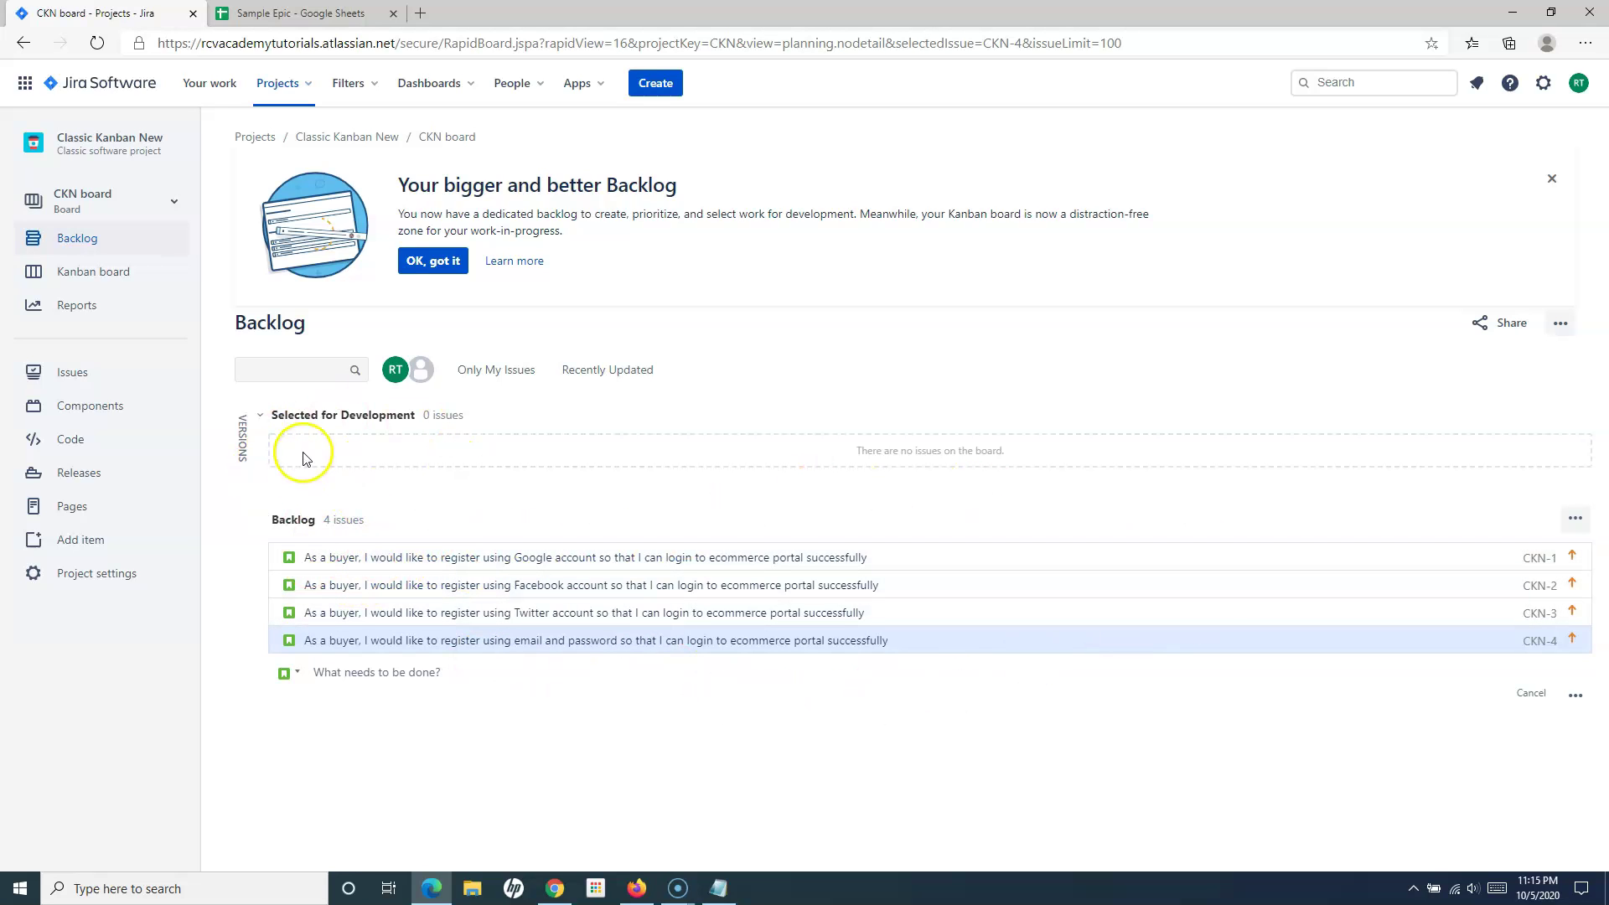
- Move the Google account registration story from the backlog to Selected for Development
drag(295, 558, 304, 453)
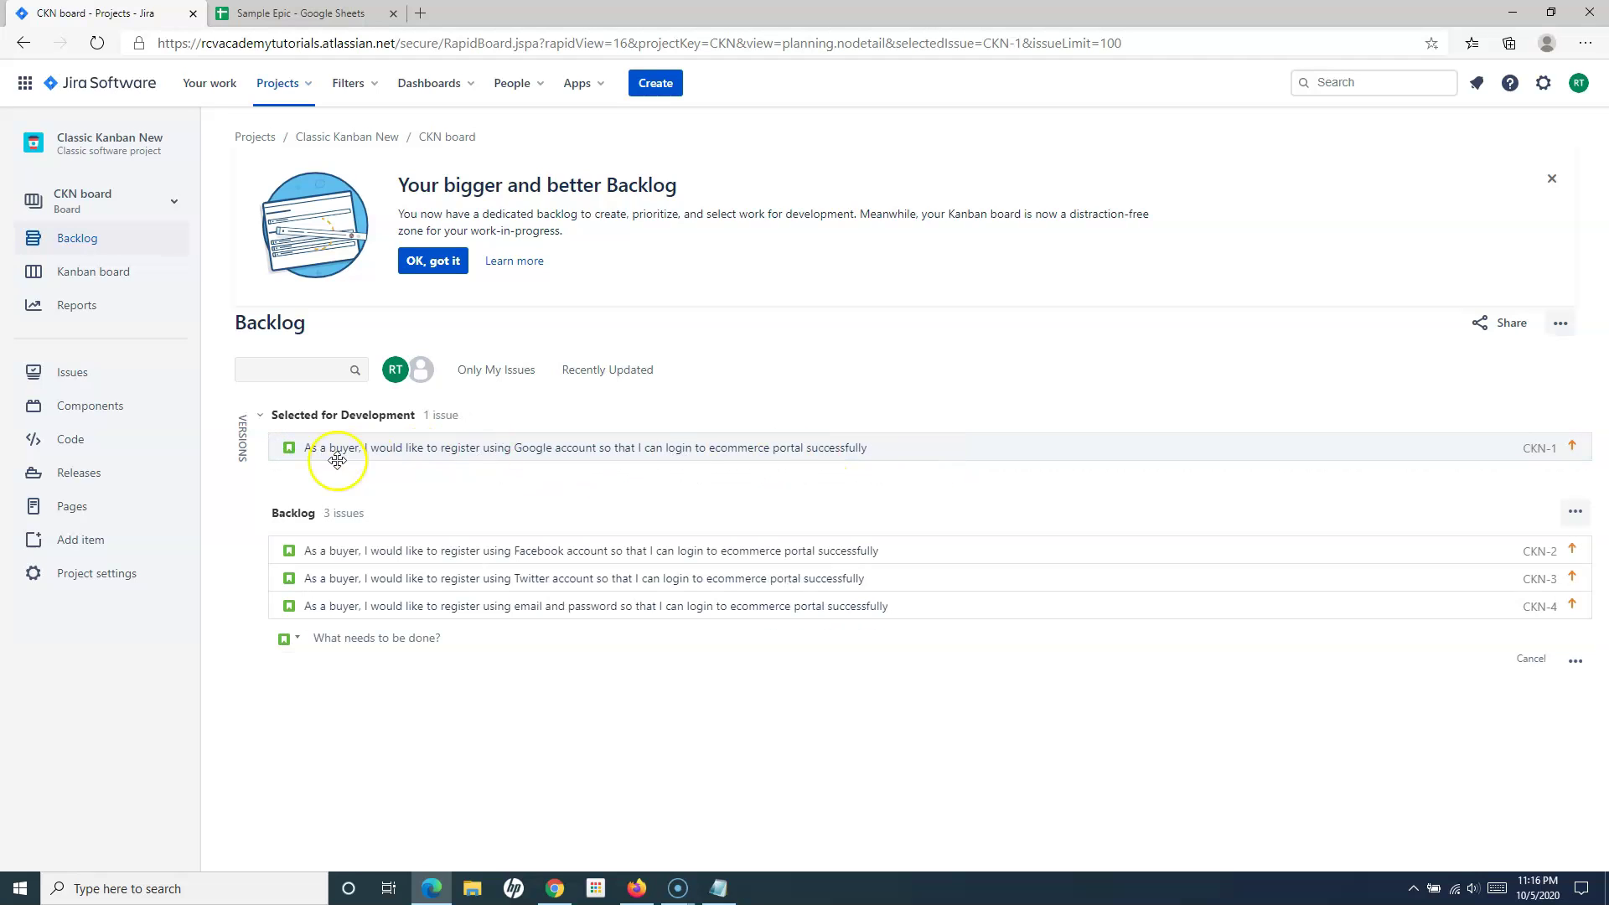
click(591, 455)
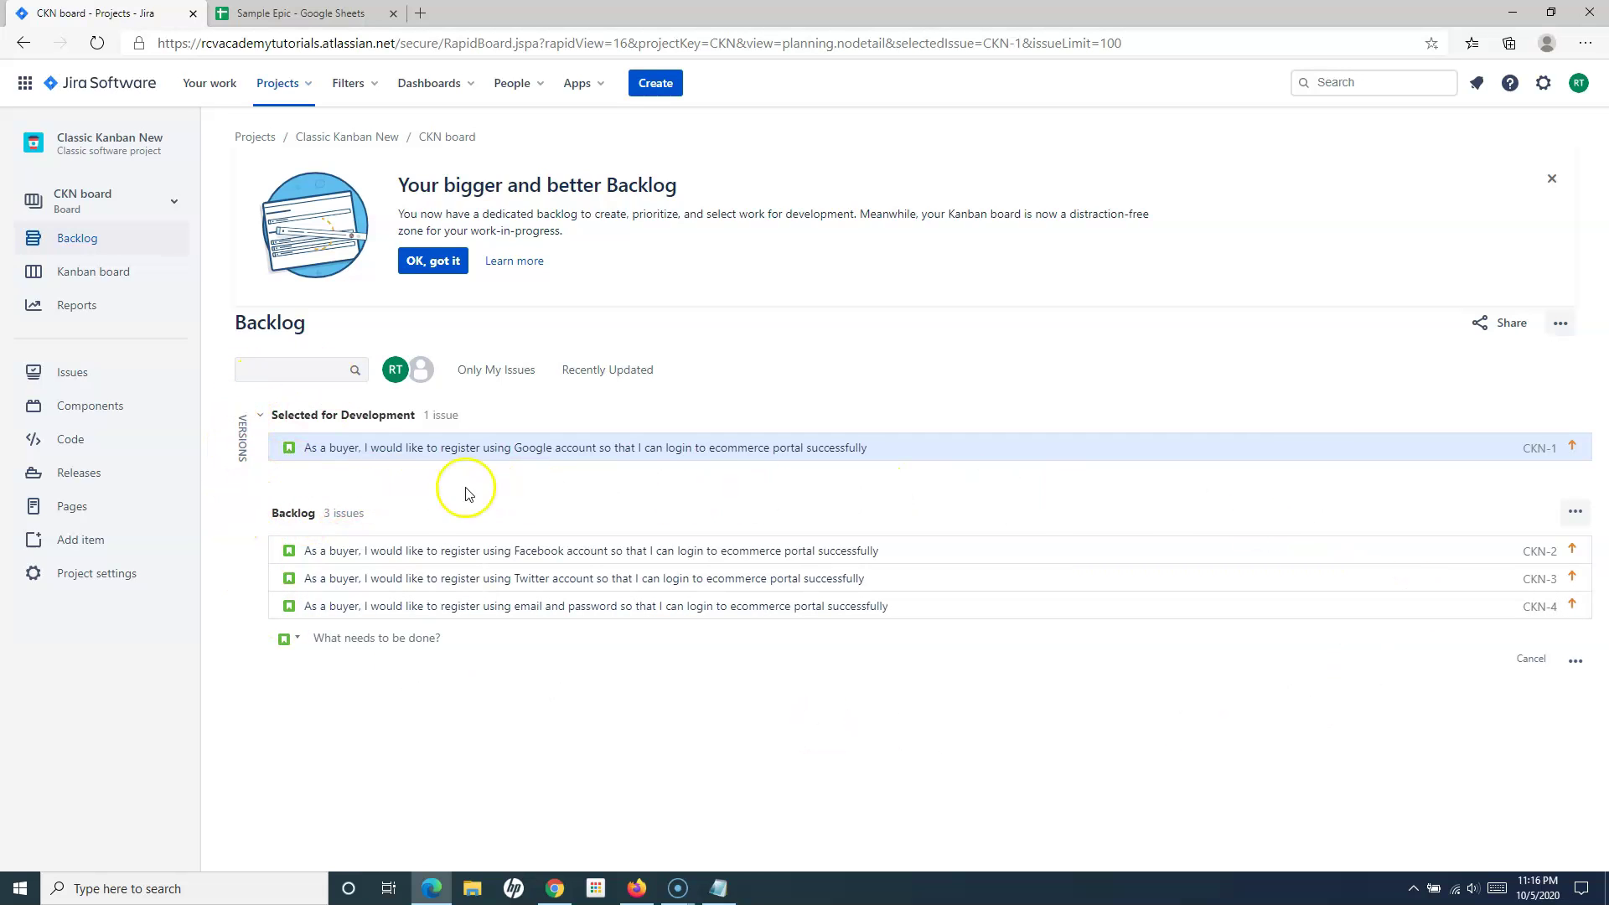
click(1560, 446)
- Open the New Kanban Project NextGen project and display the Features page of its project settings
click(118, 95)
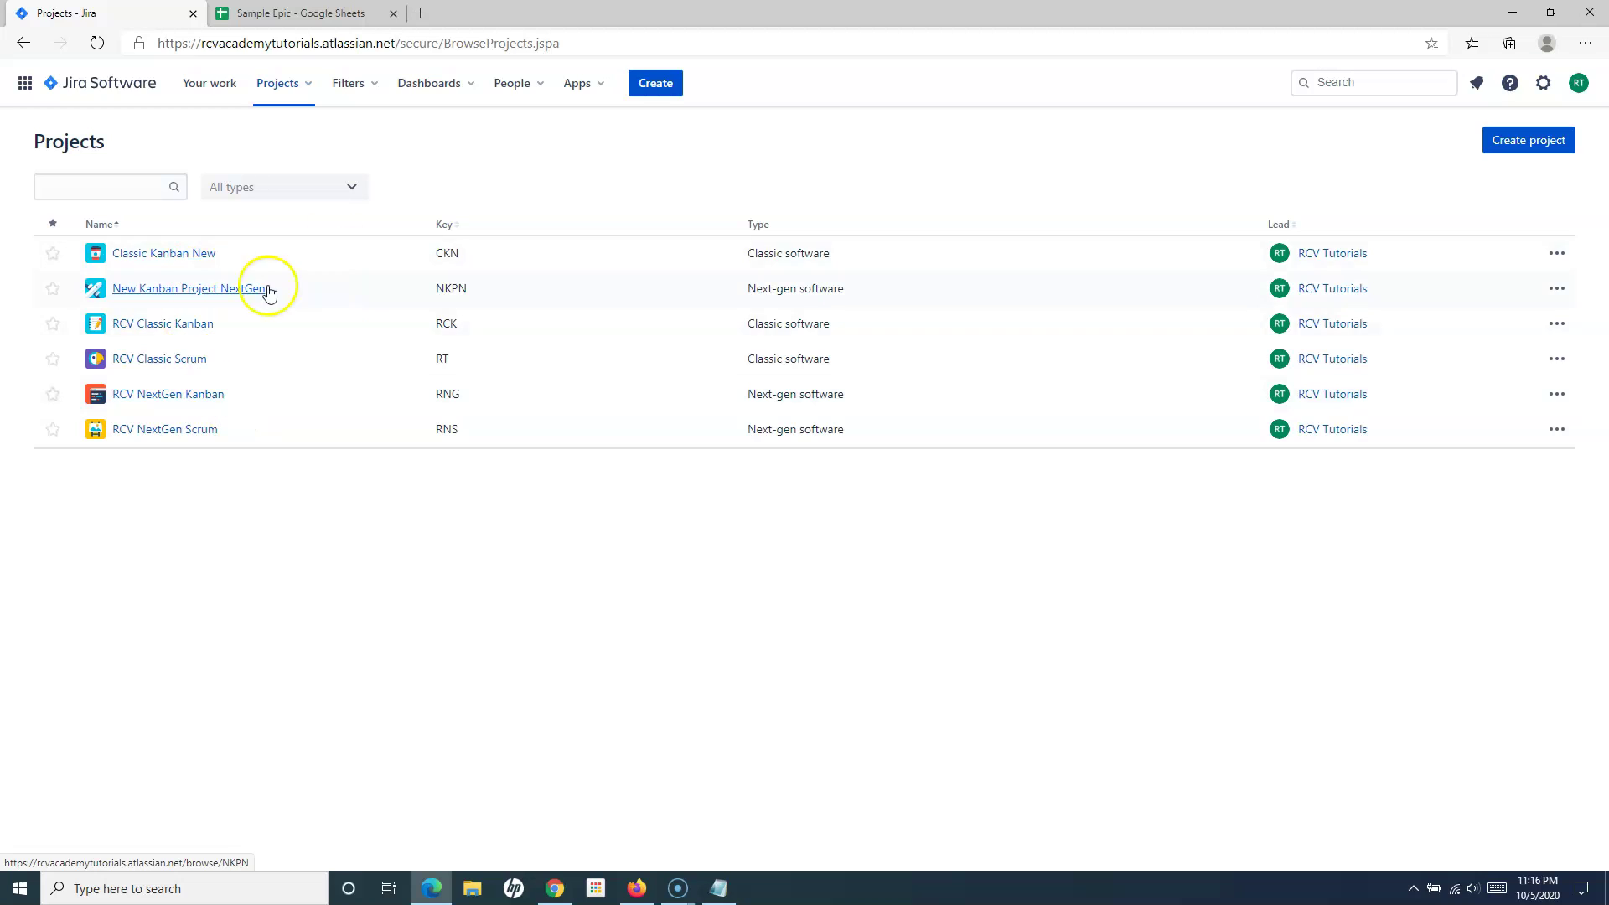
click(173, 289)
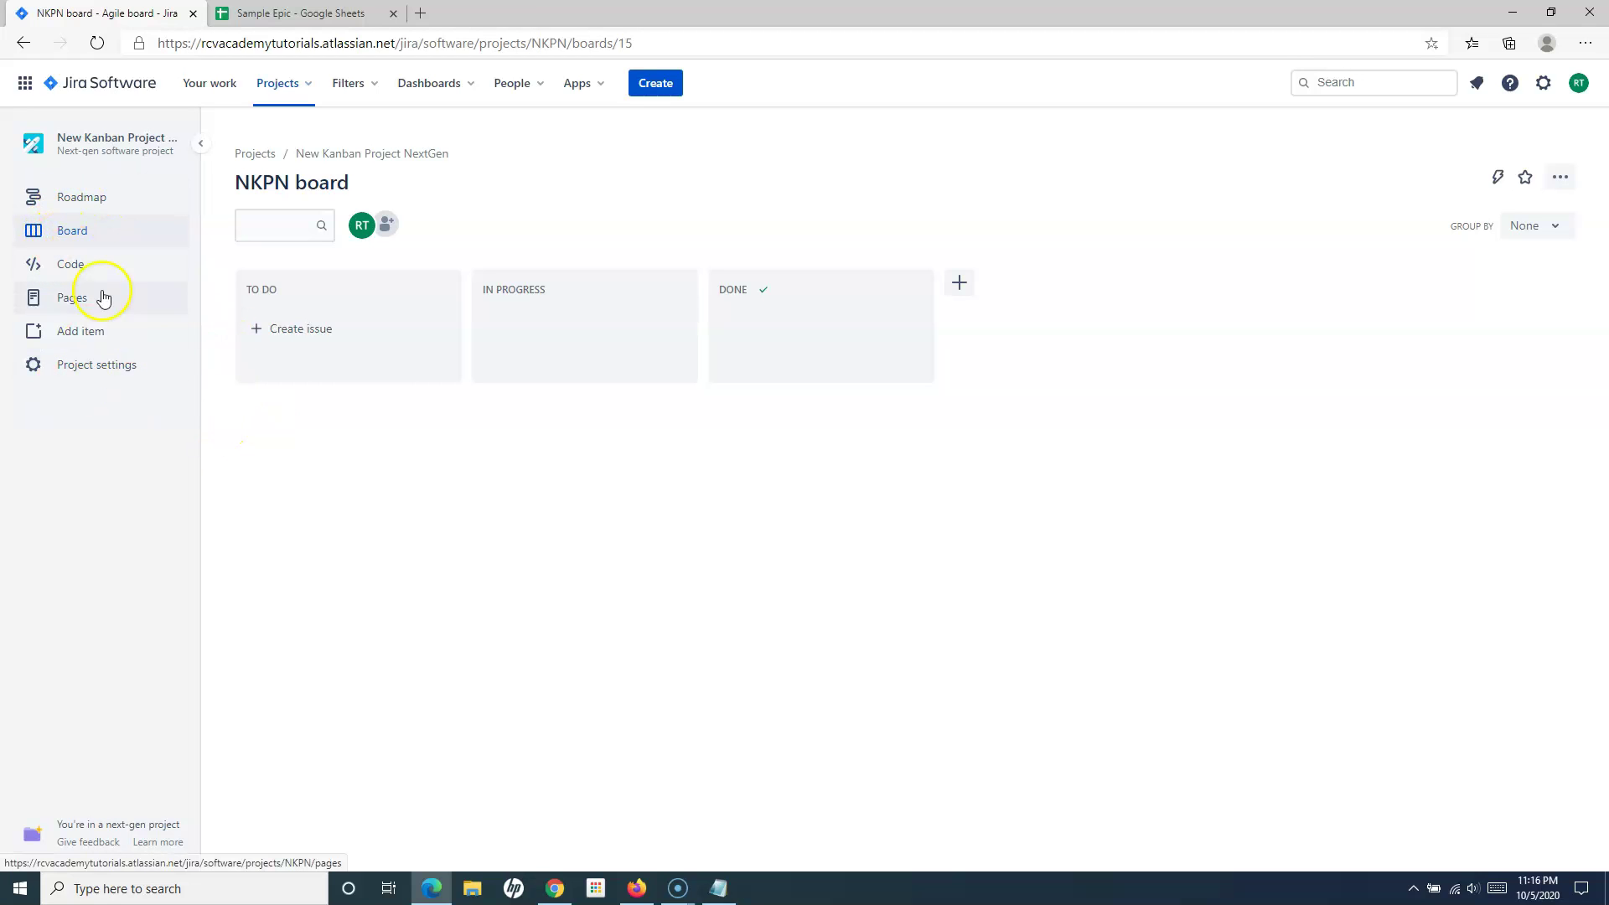
click(78, 379)
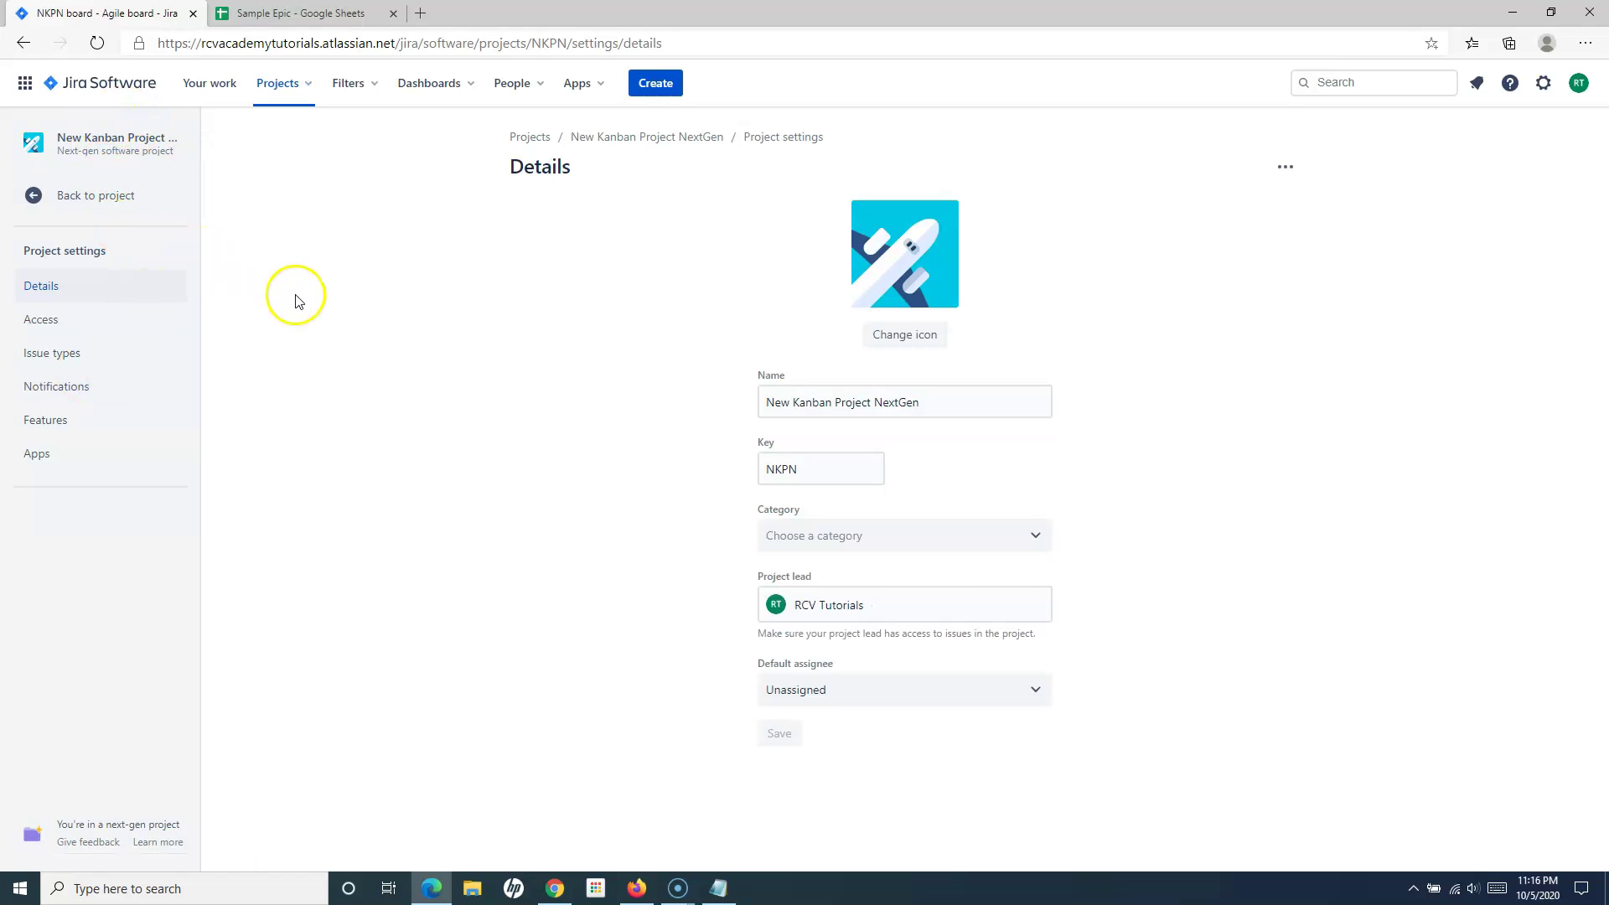
click(74, 333)
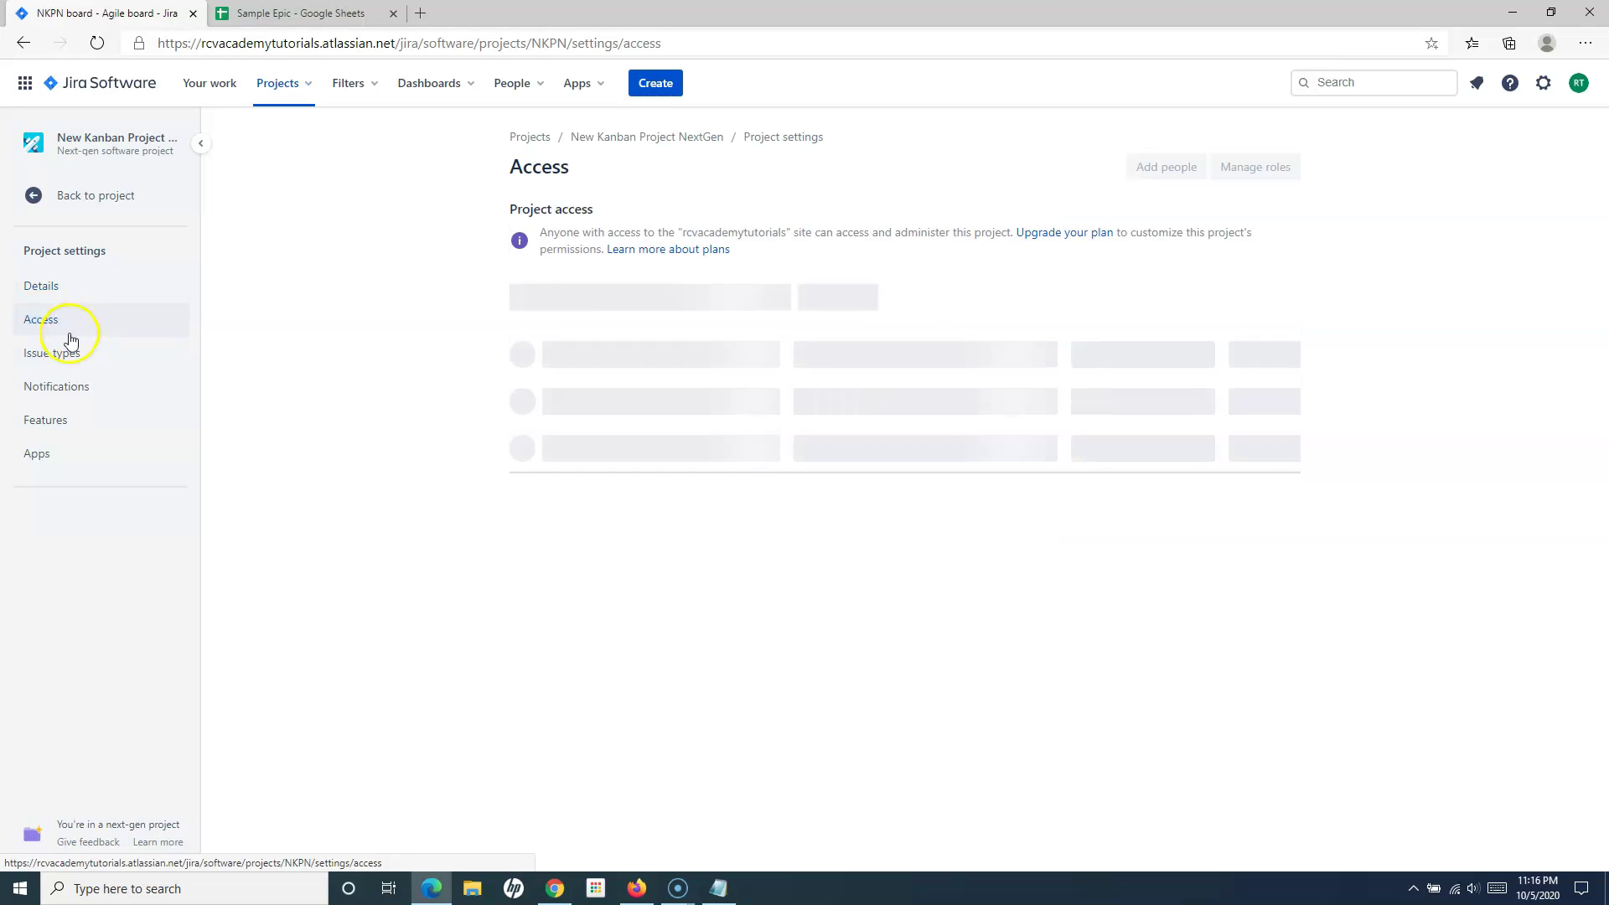
click(60, 432)
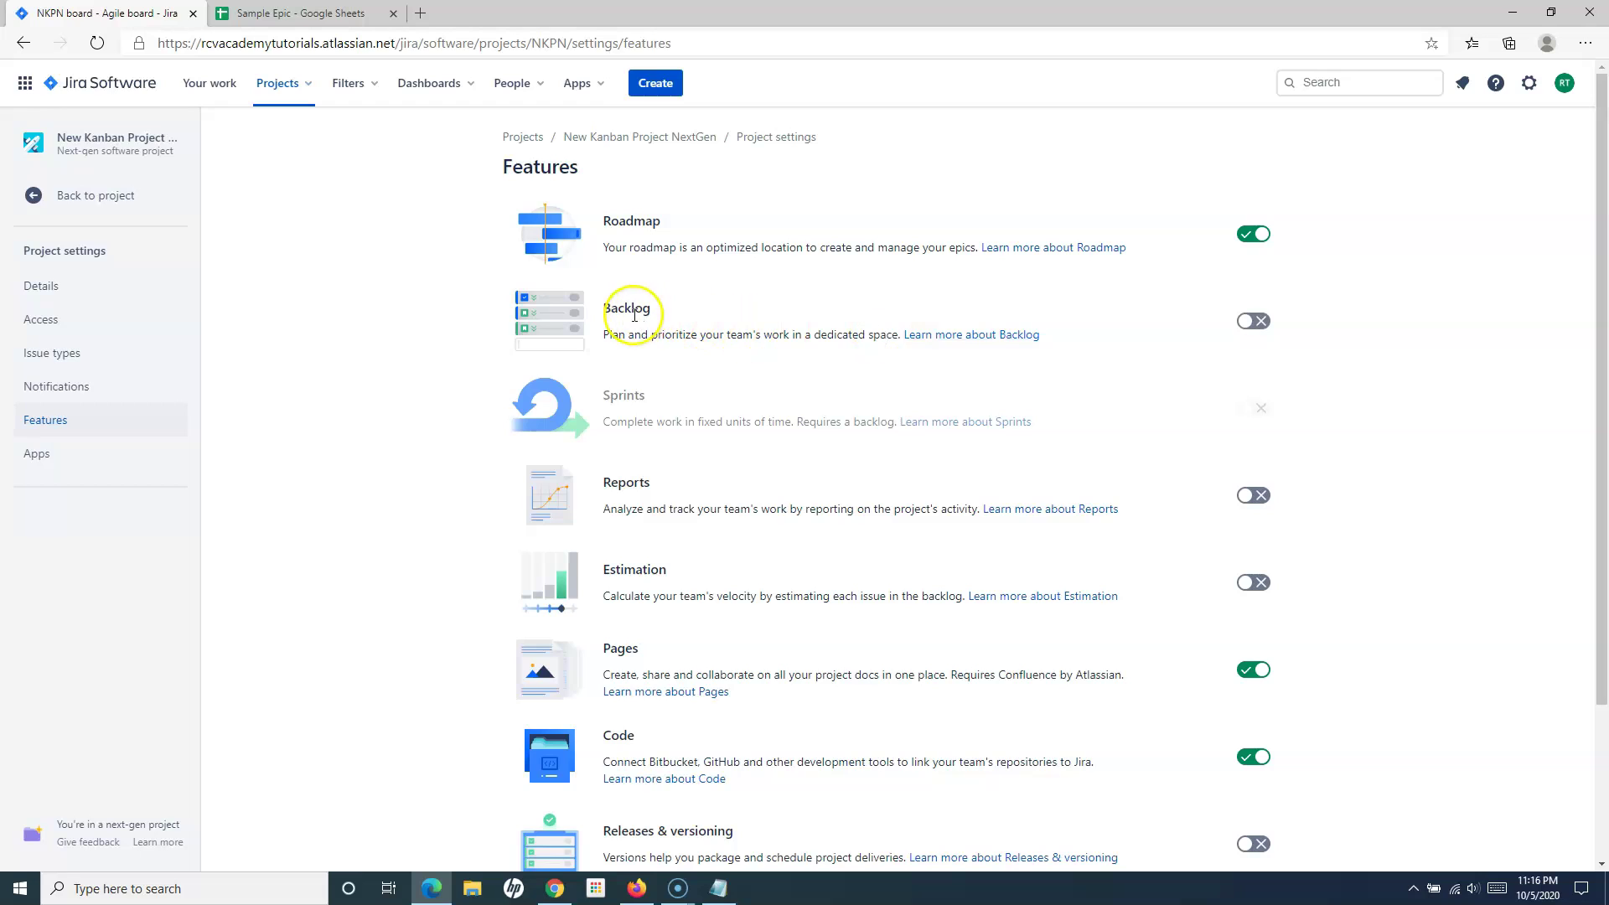
- Turn on the Backlog feature for the next-gen project and open the project's new backlog
click(1257, 323)
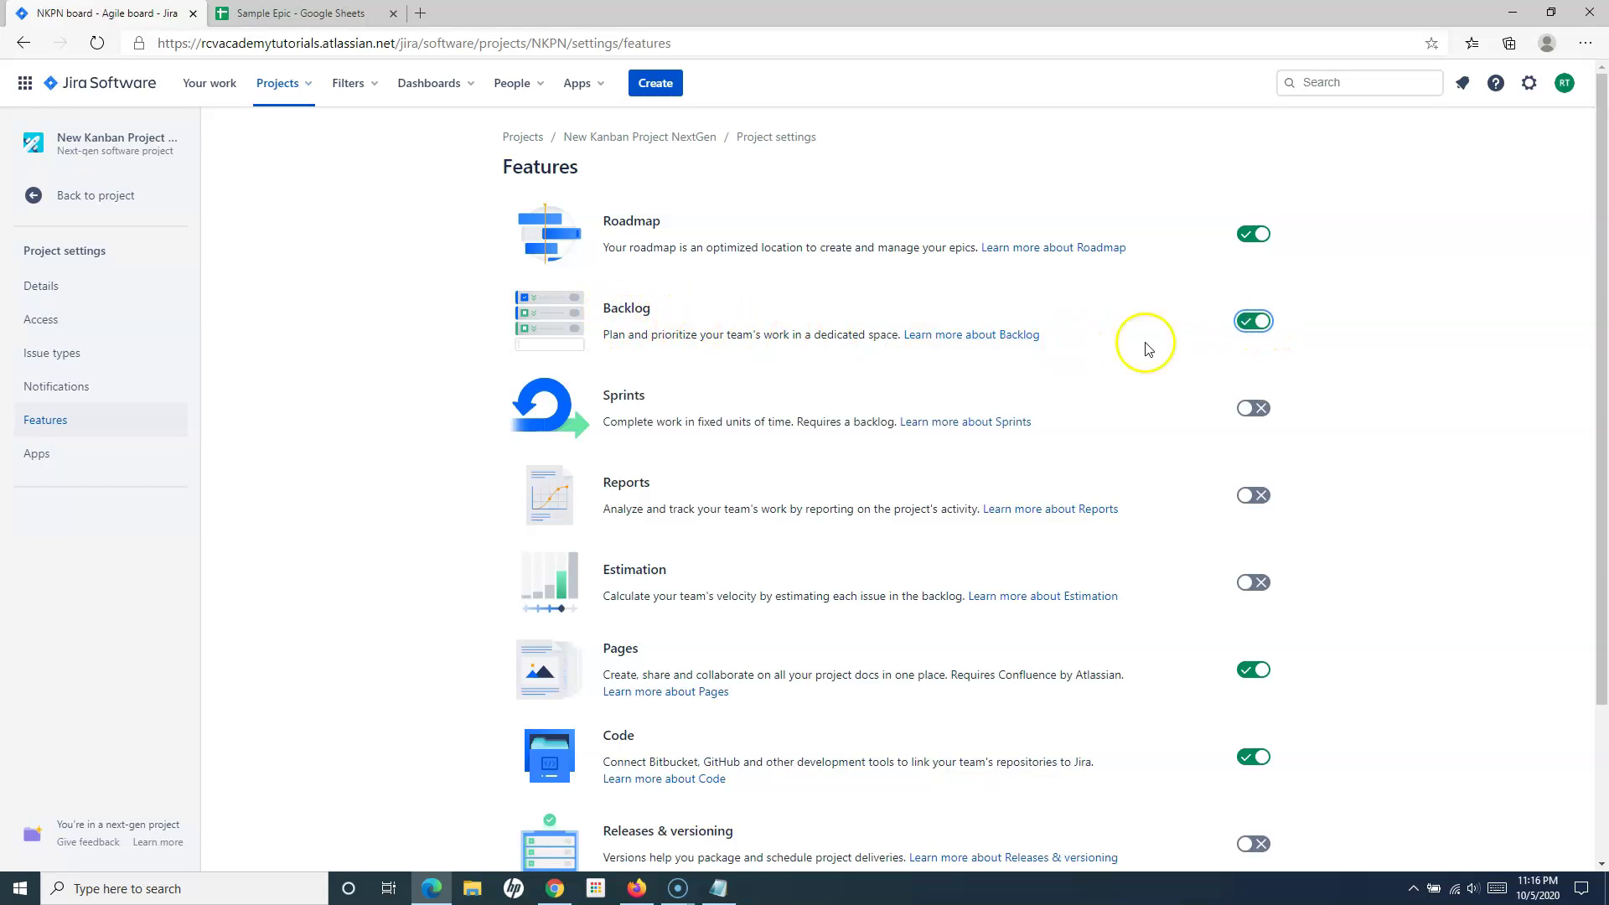
click(33, 197)
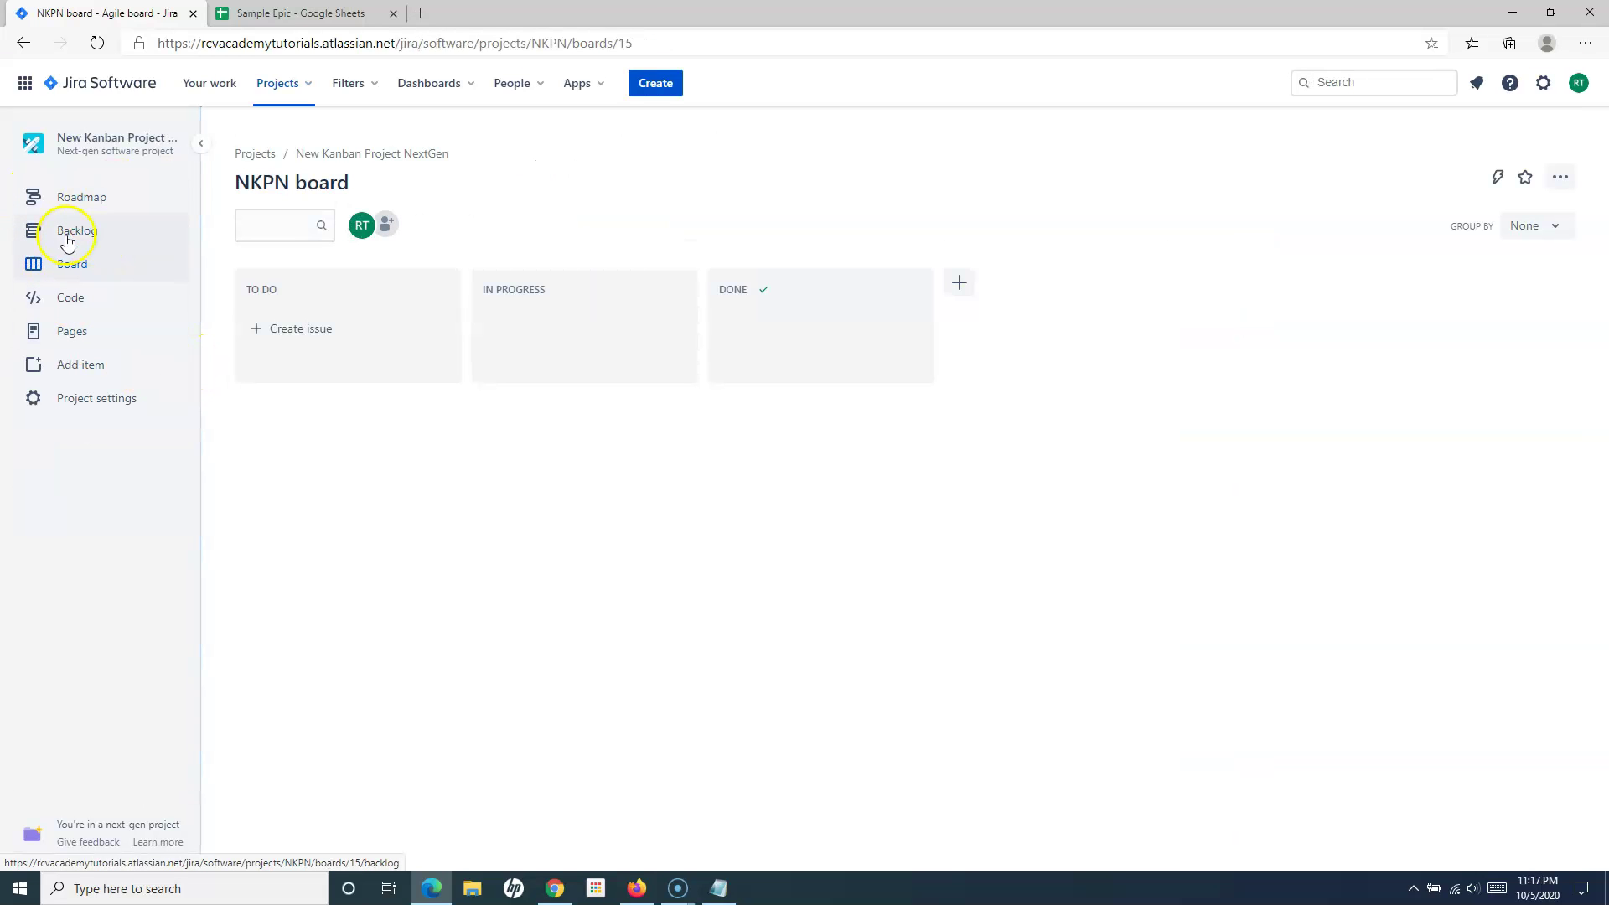
click(69, 238)
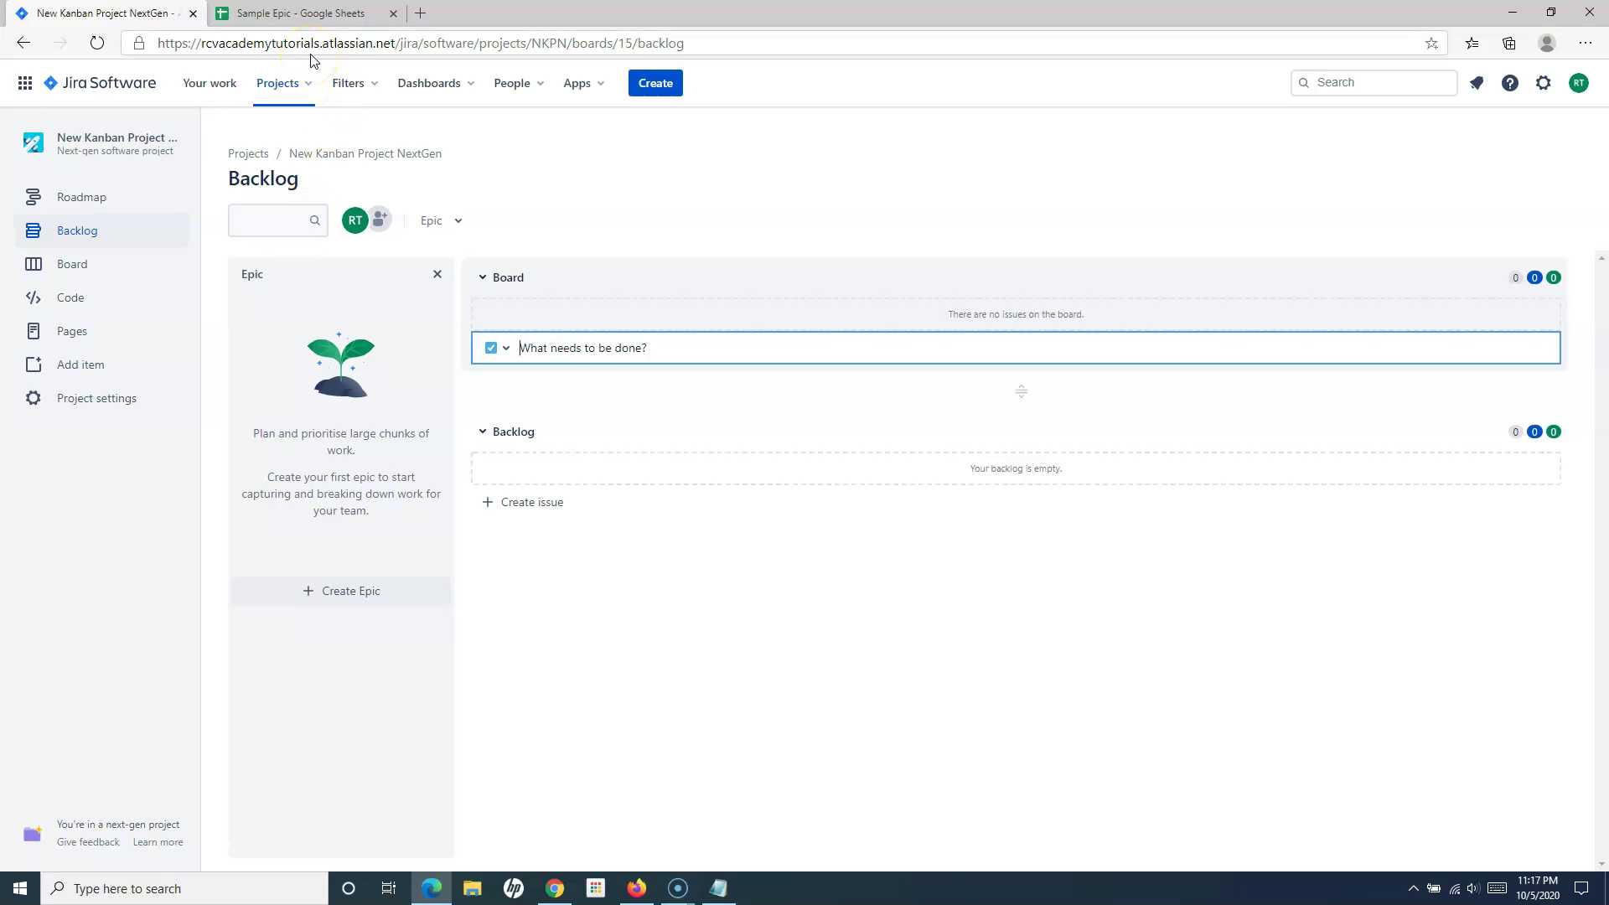
- Check the Portal Registration and Course Catalog headings under RCV Academy Mobile App in the Sample Epic spreadsheet, and return to the Jira backlog
click(315, 12)
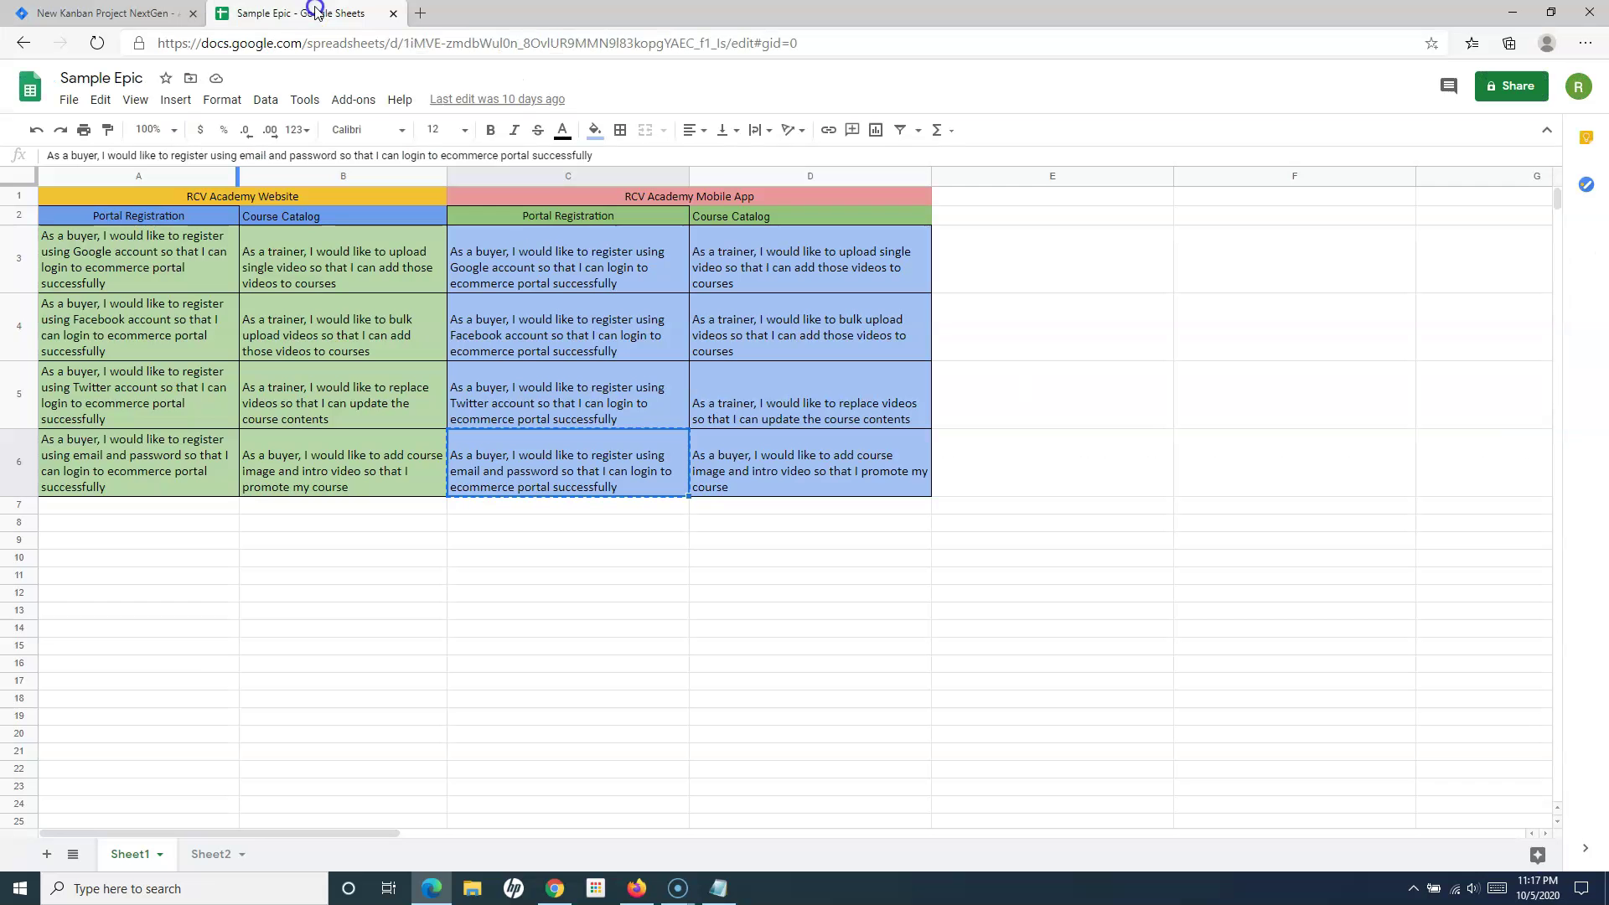
click(556, 218)
click(727, 220)
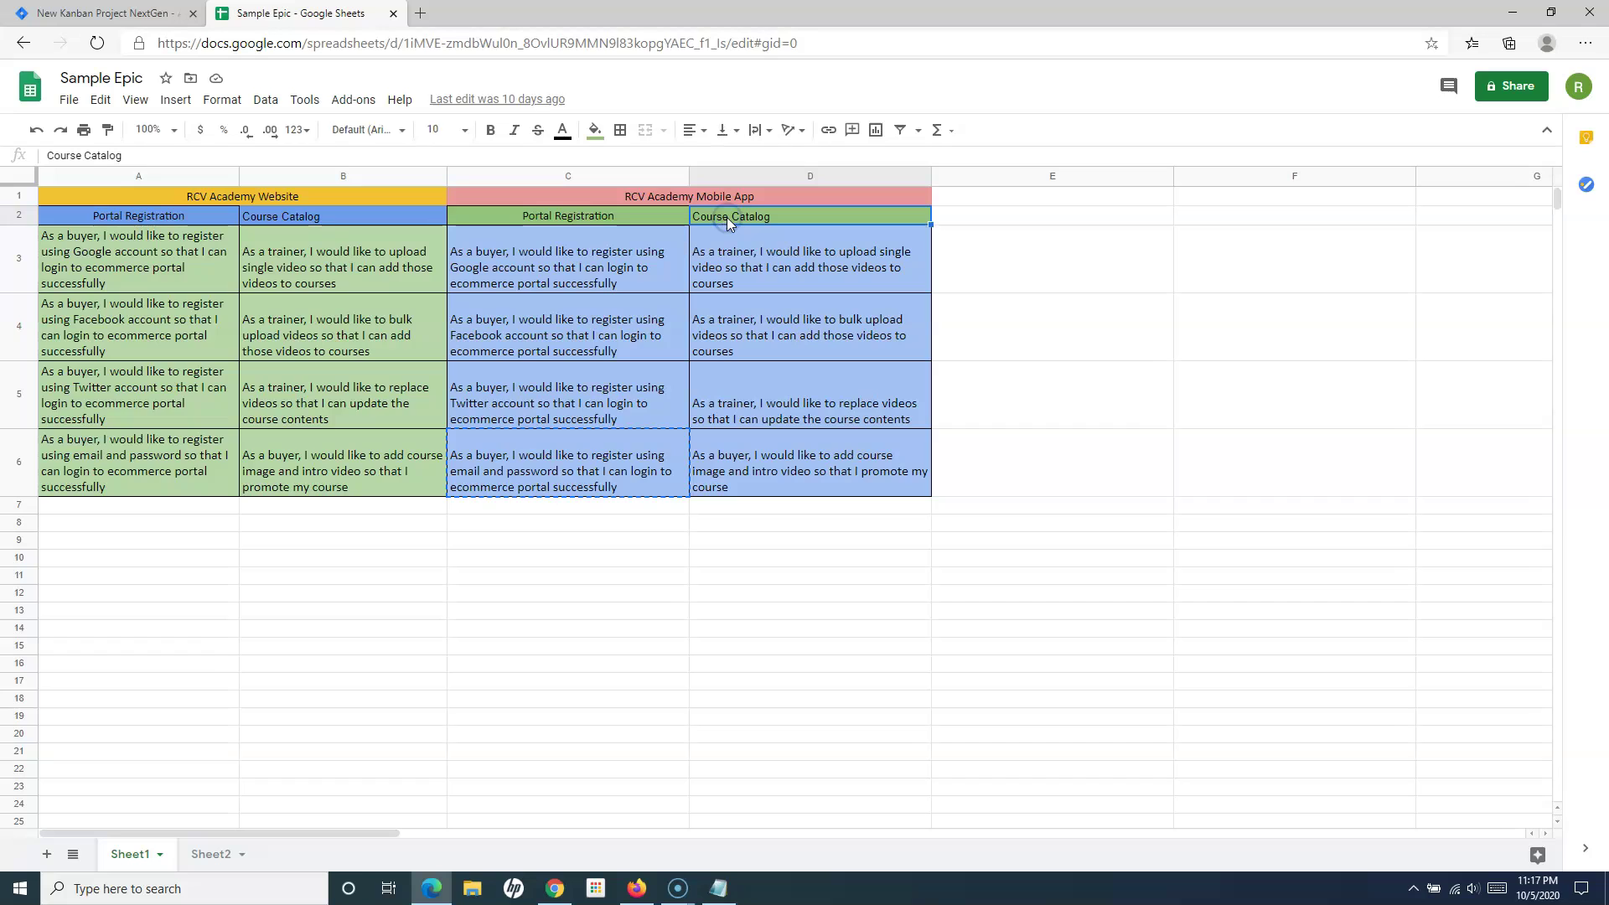
click(107, 12)
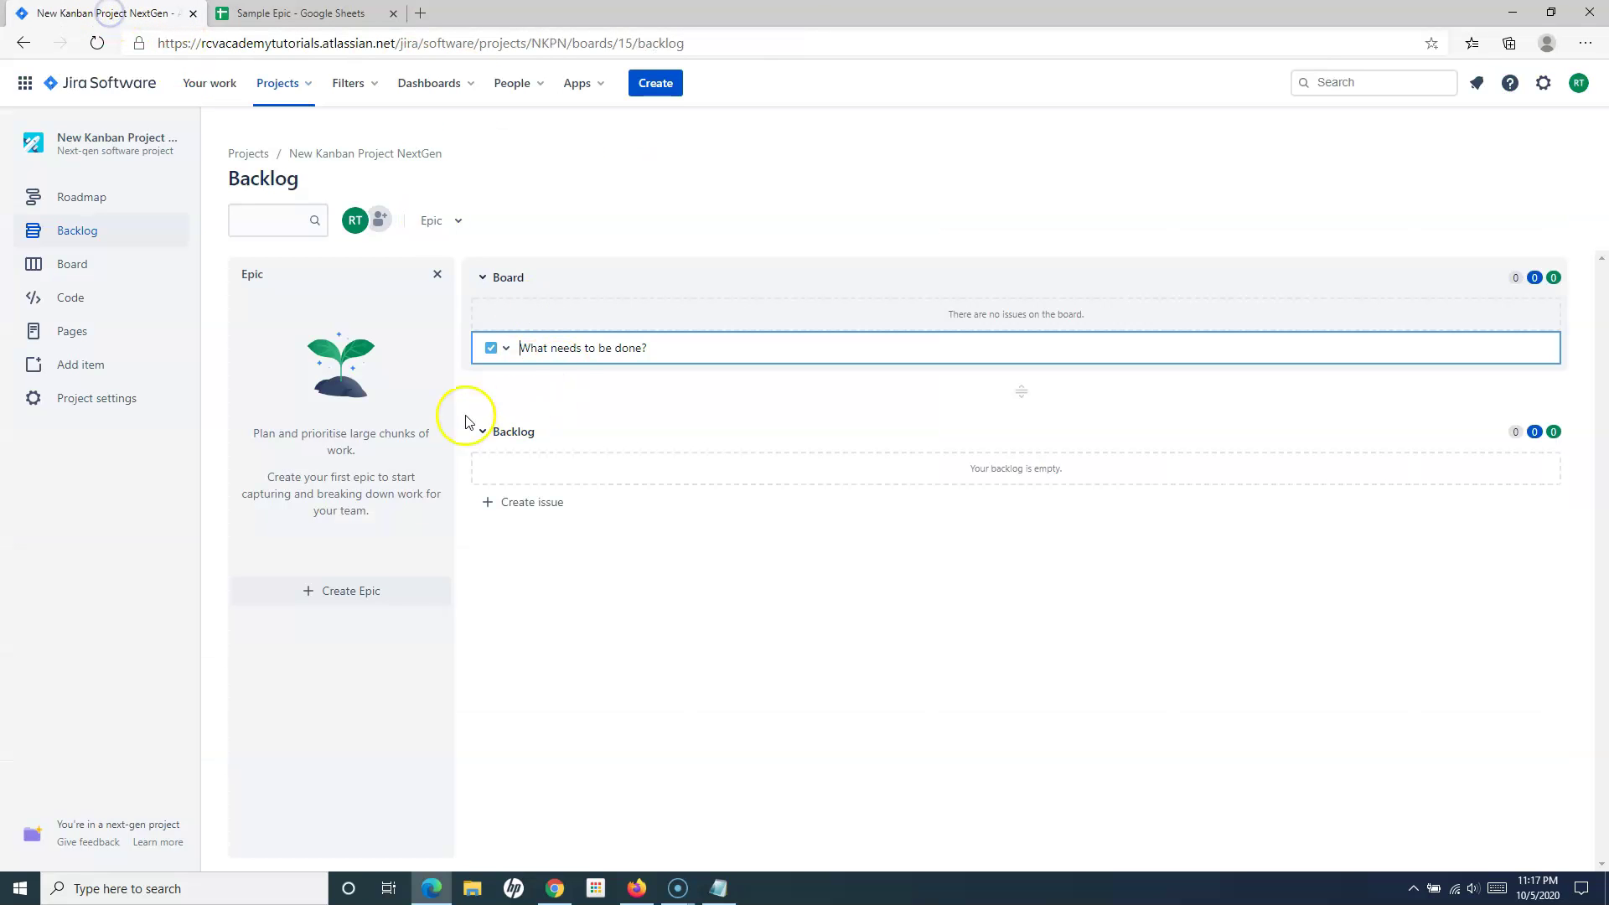
- Create an epic named Course Catalog and filter the next-gen project's backlog by it
click(343, 584)
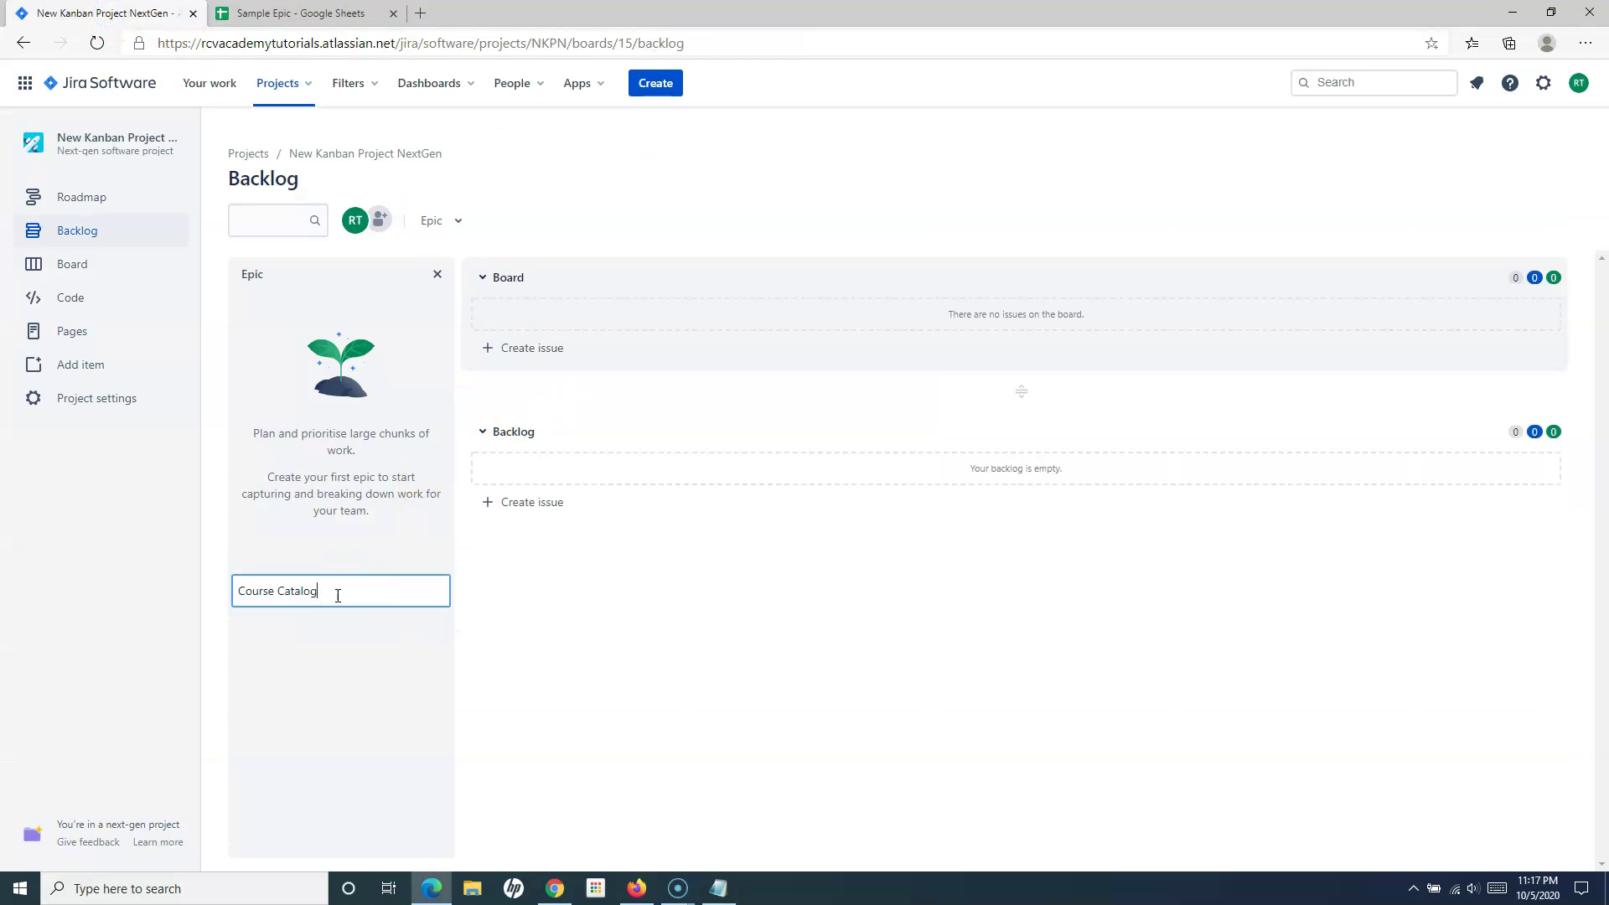
key(Return)
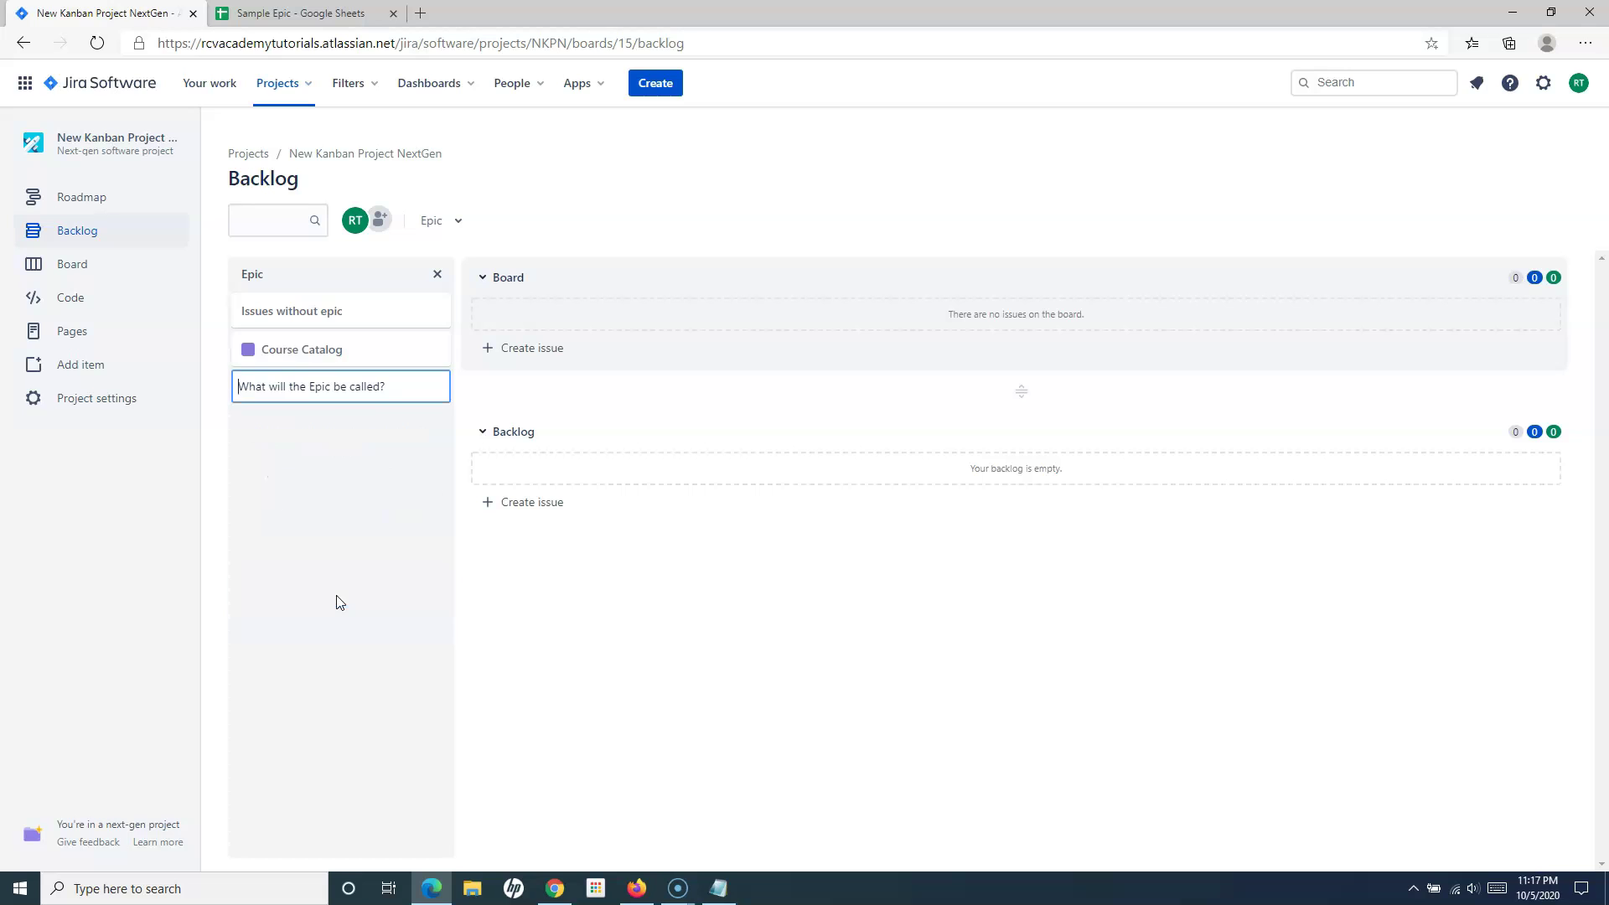
click(310, 351)
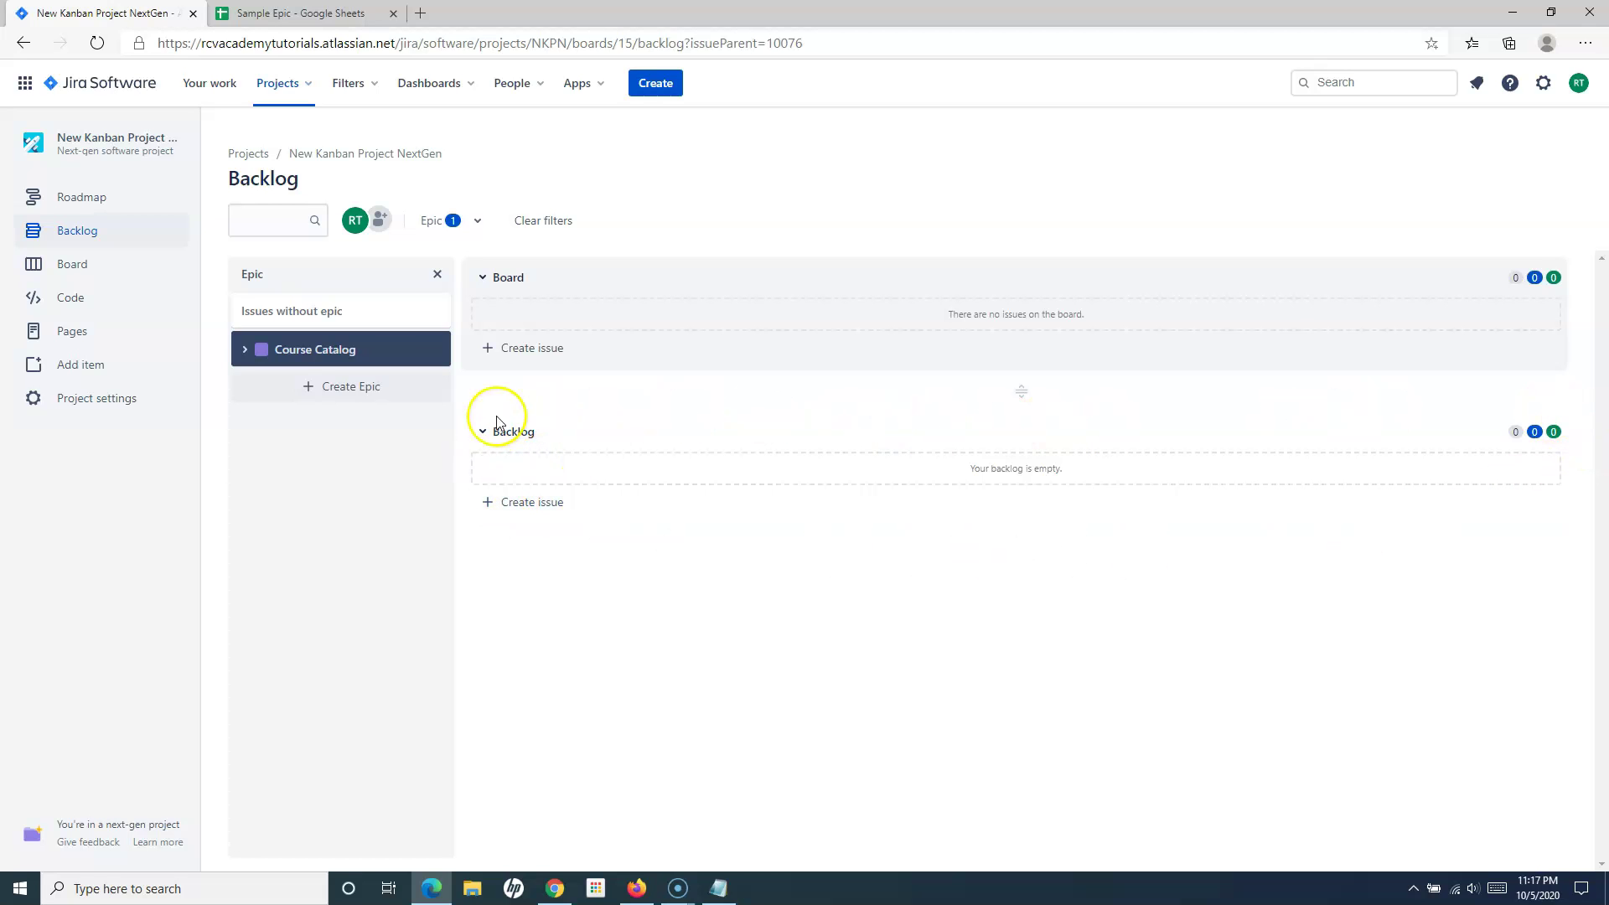
- Start a new issue in the Backlog section and check which issue types can be chosen for it
click(516, 512)
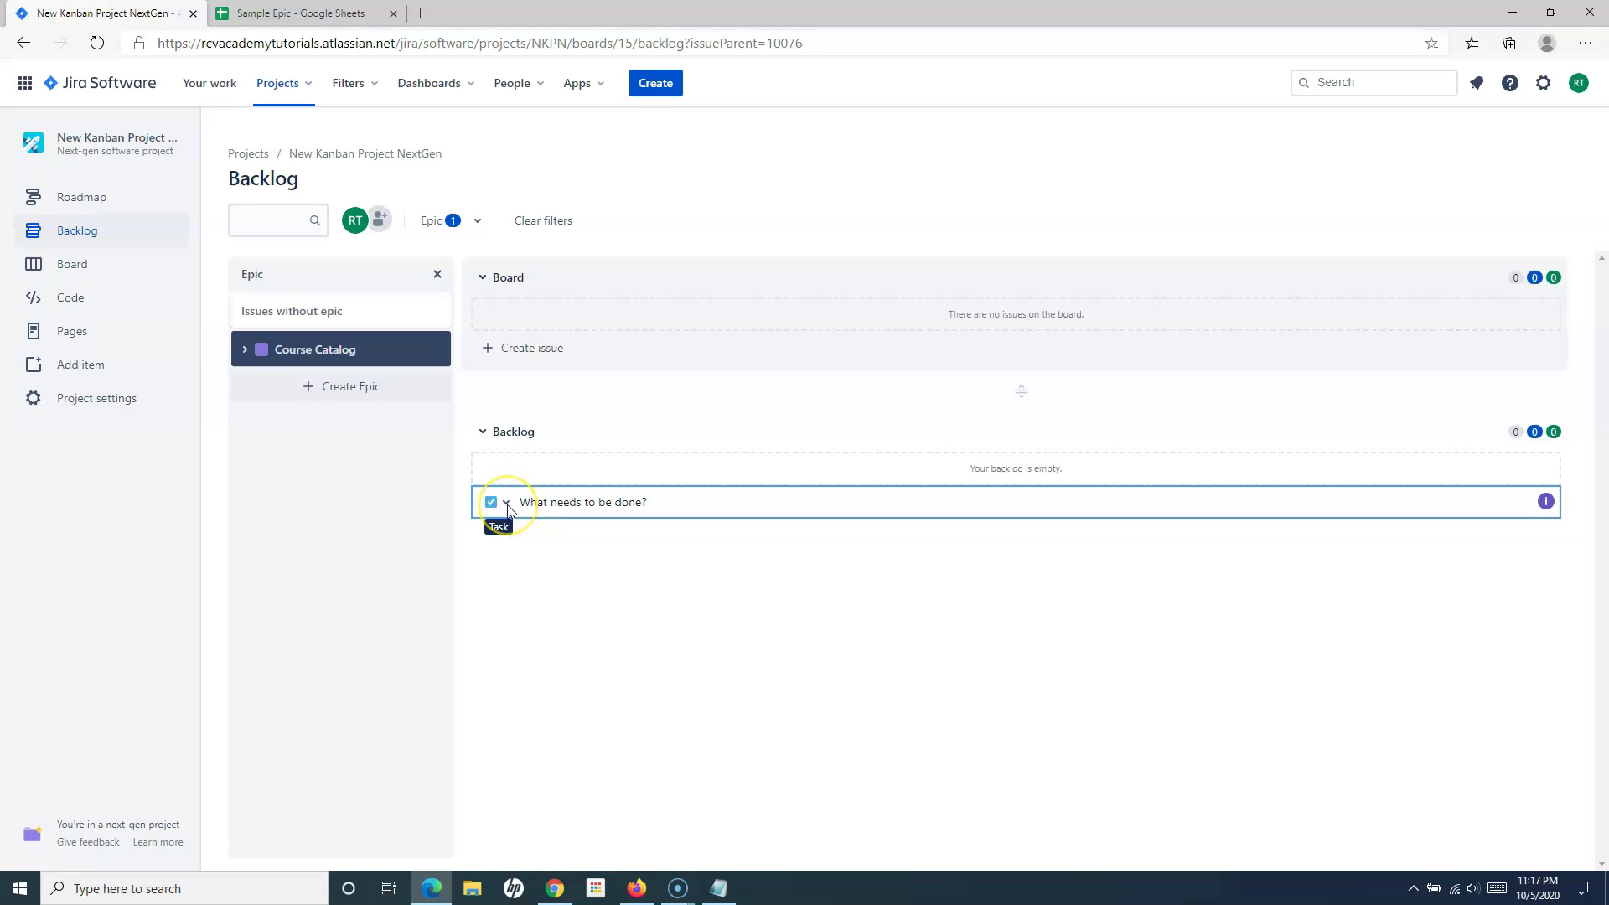
click(508, 506)
click(507, 506)
click(507, 506)
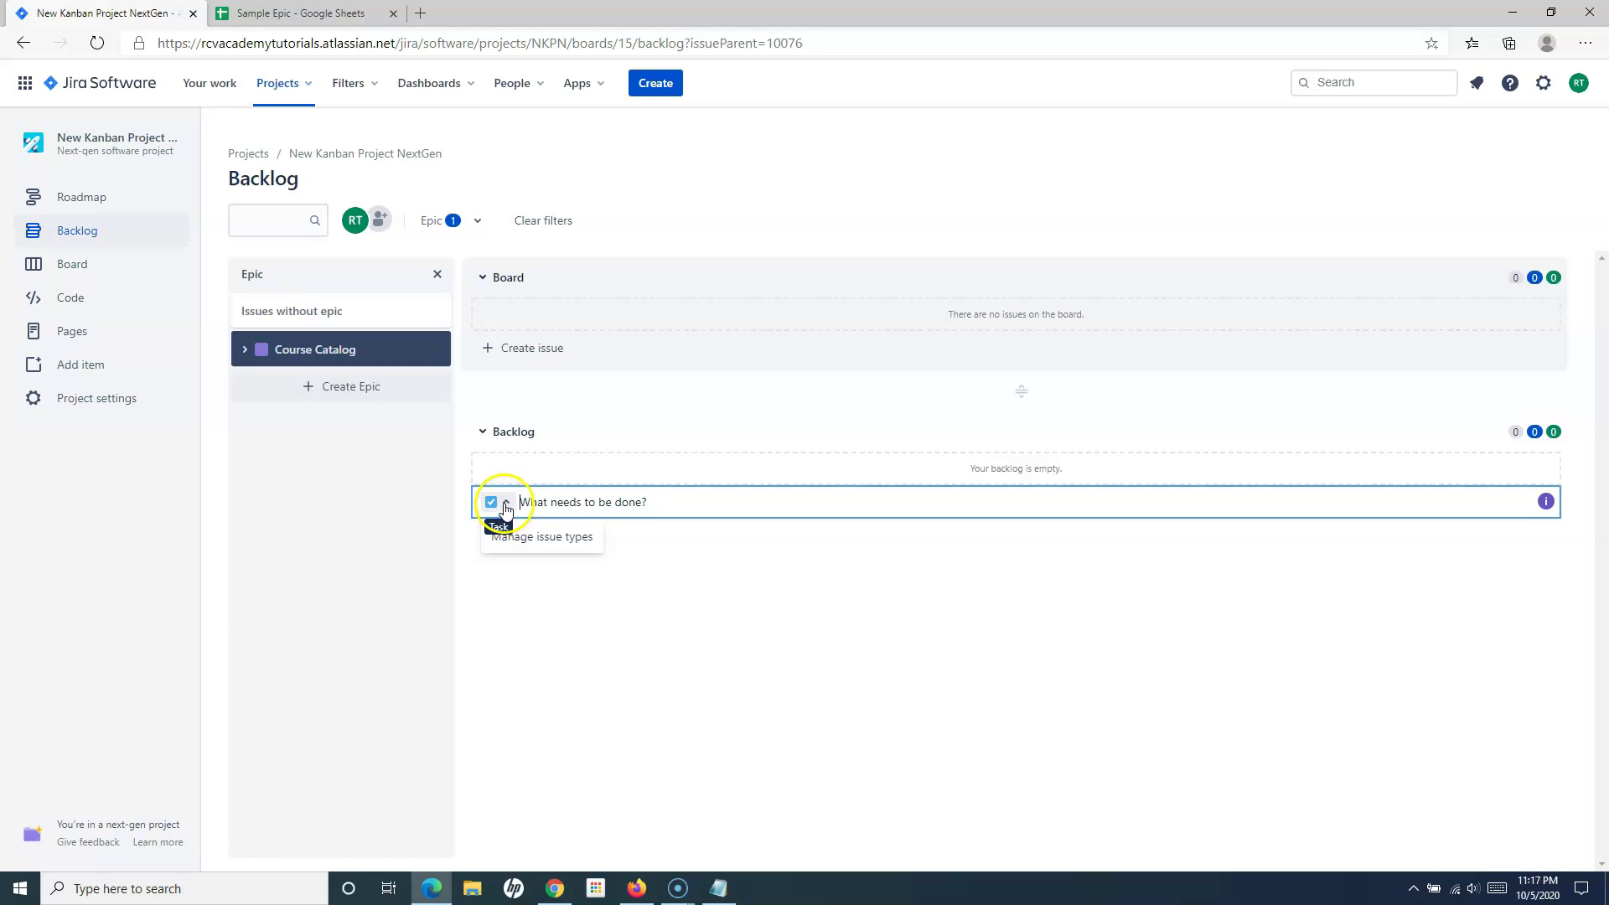
click(507, 505)
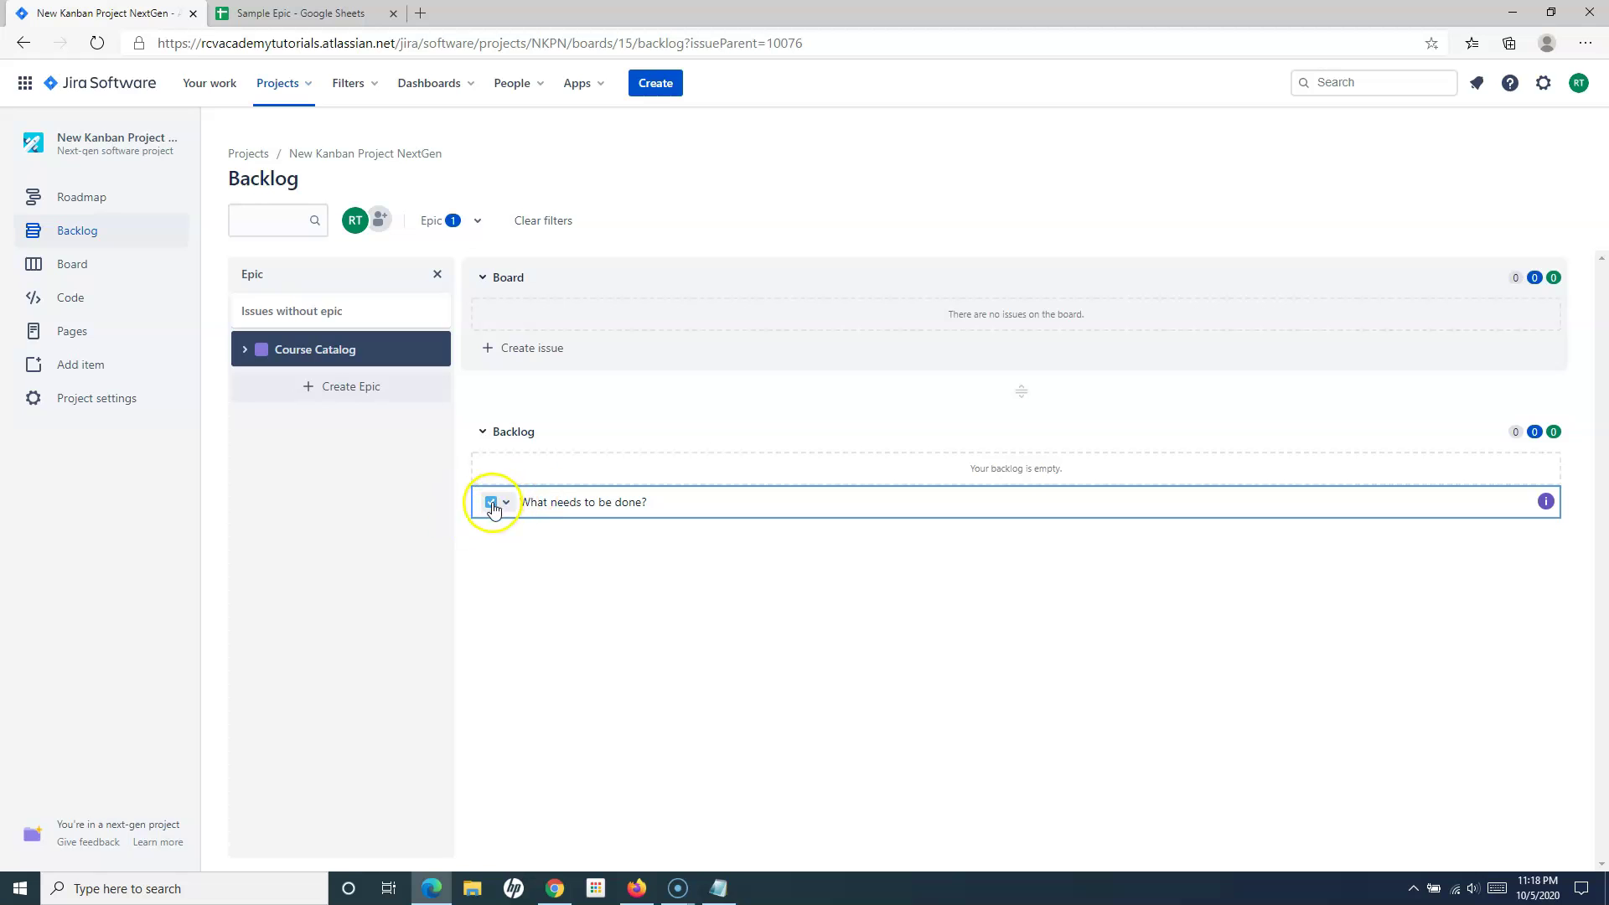
- Copy the Google account registration story from the Mobile App's Portal Registration column in Sample Epic and create it as a backlog task
click(274, 13)
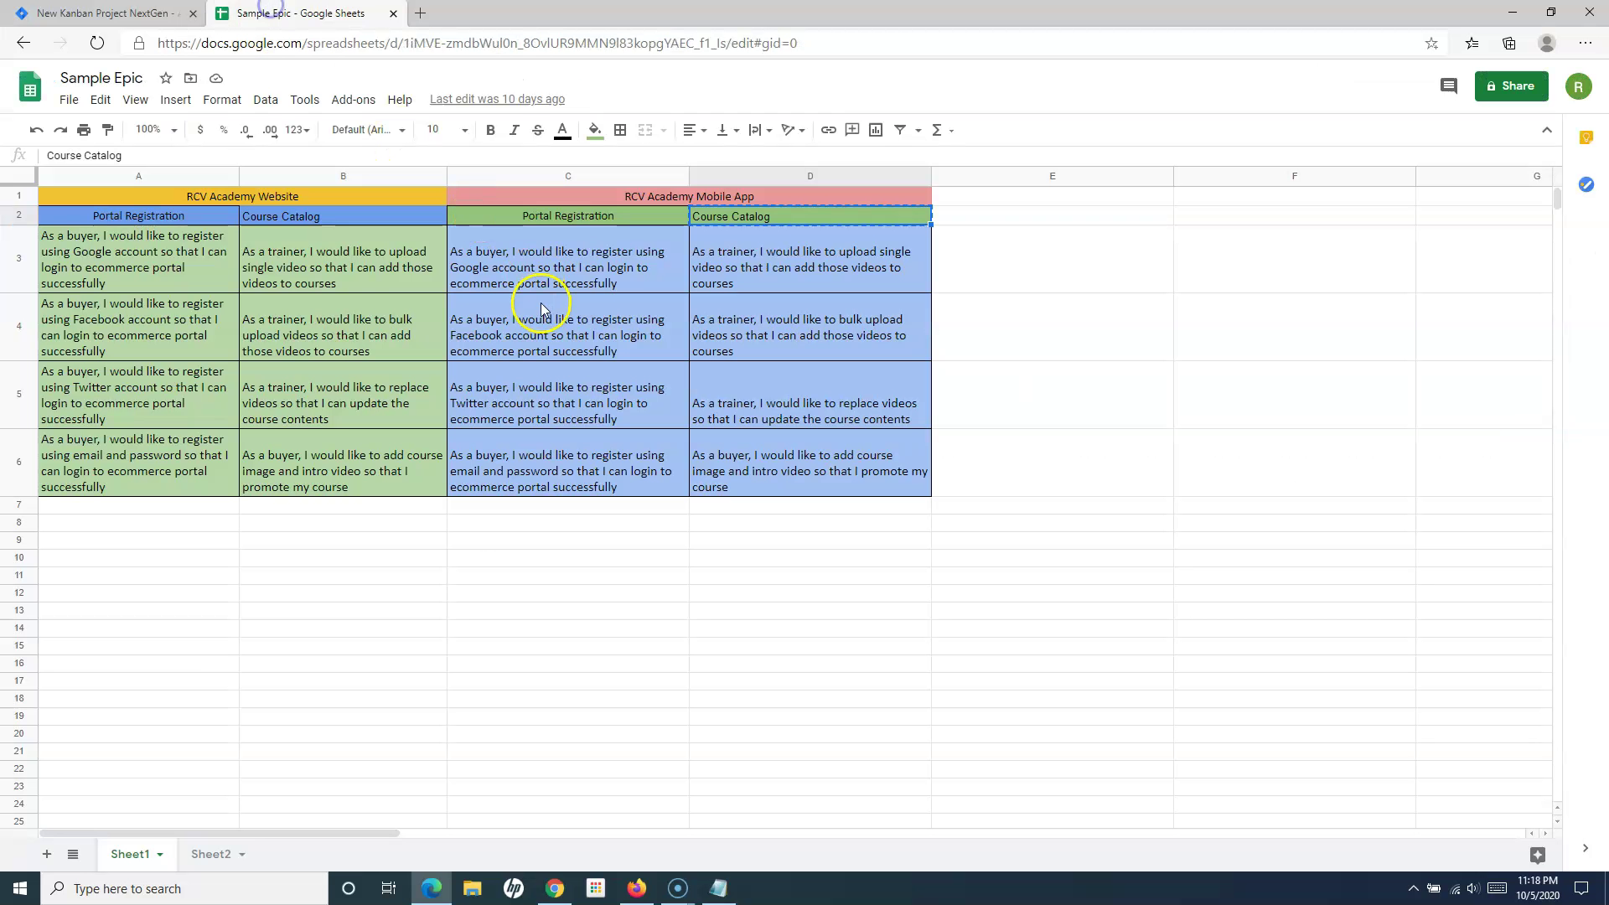
click(574, 264)
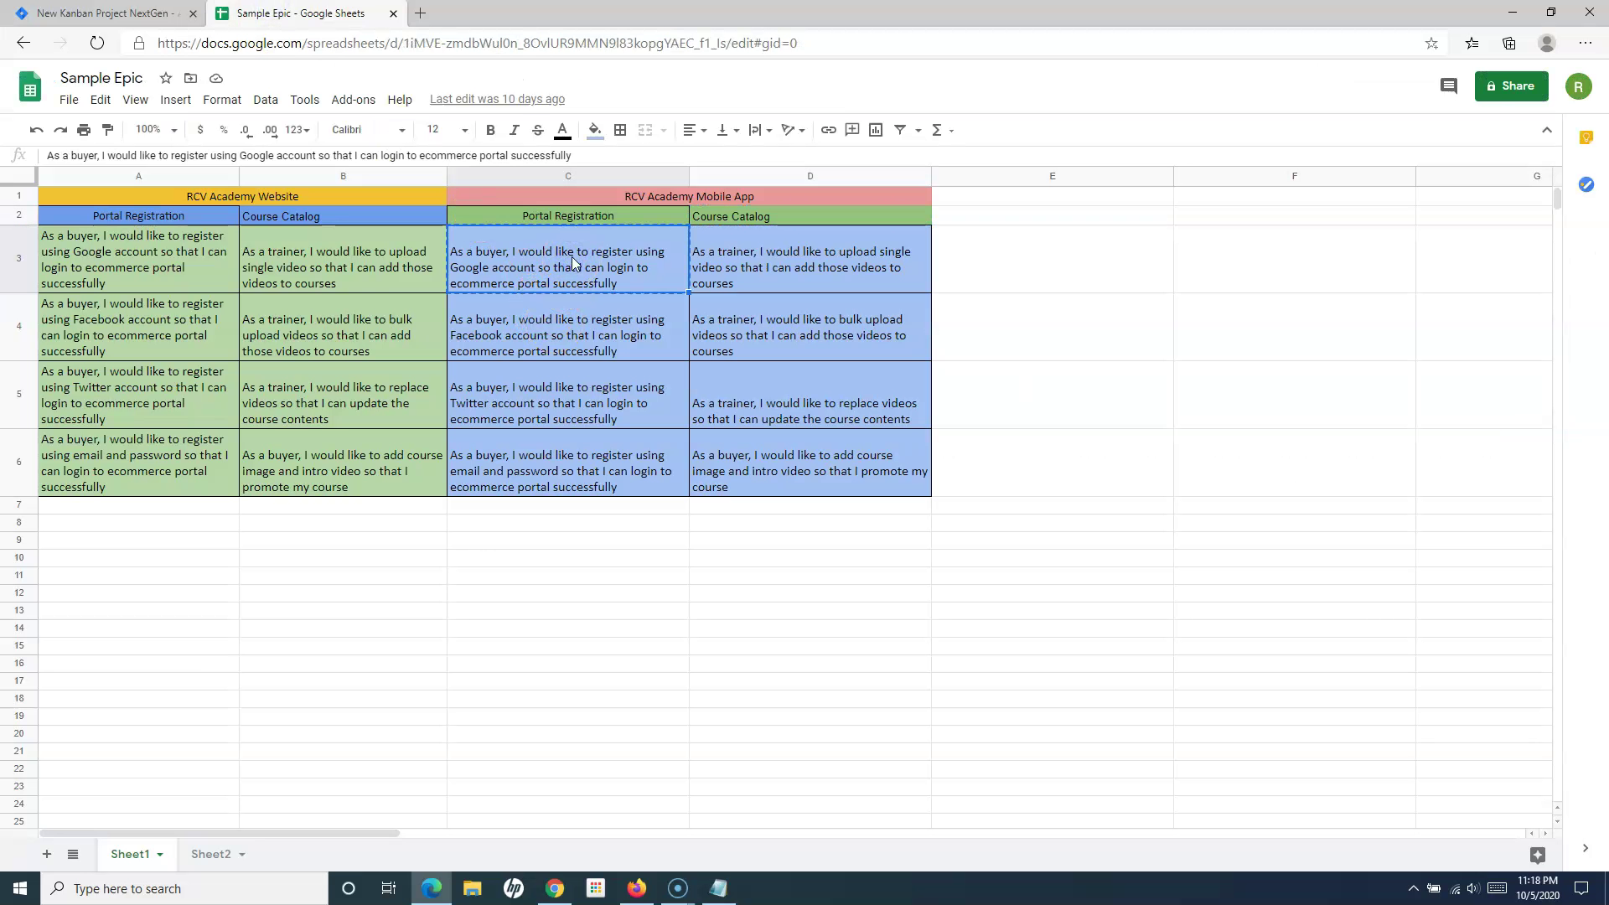
click(92, 13)
text(As a buyer, I would like to register using Google account so that I can login to ecommerce portal successfully)
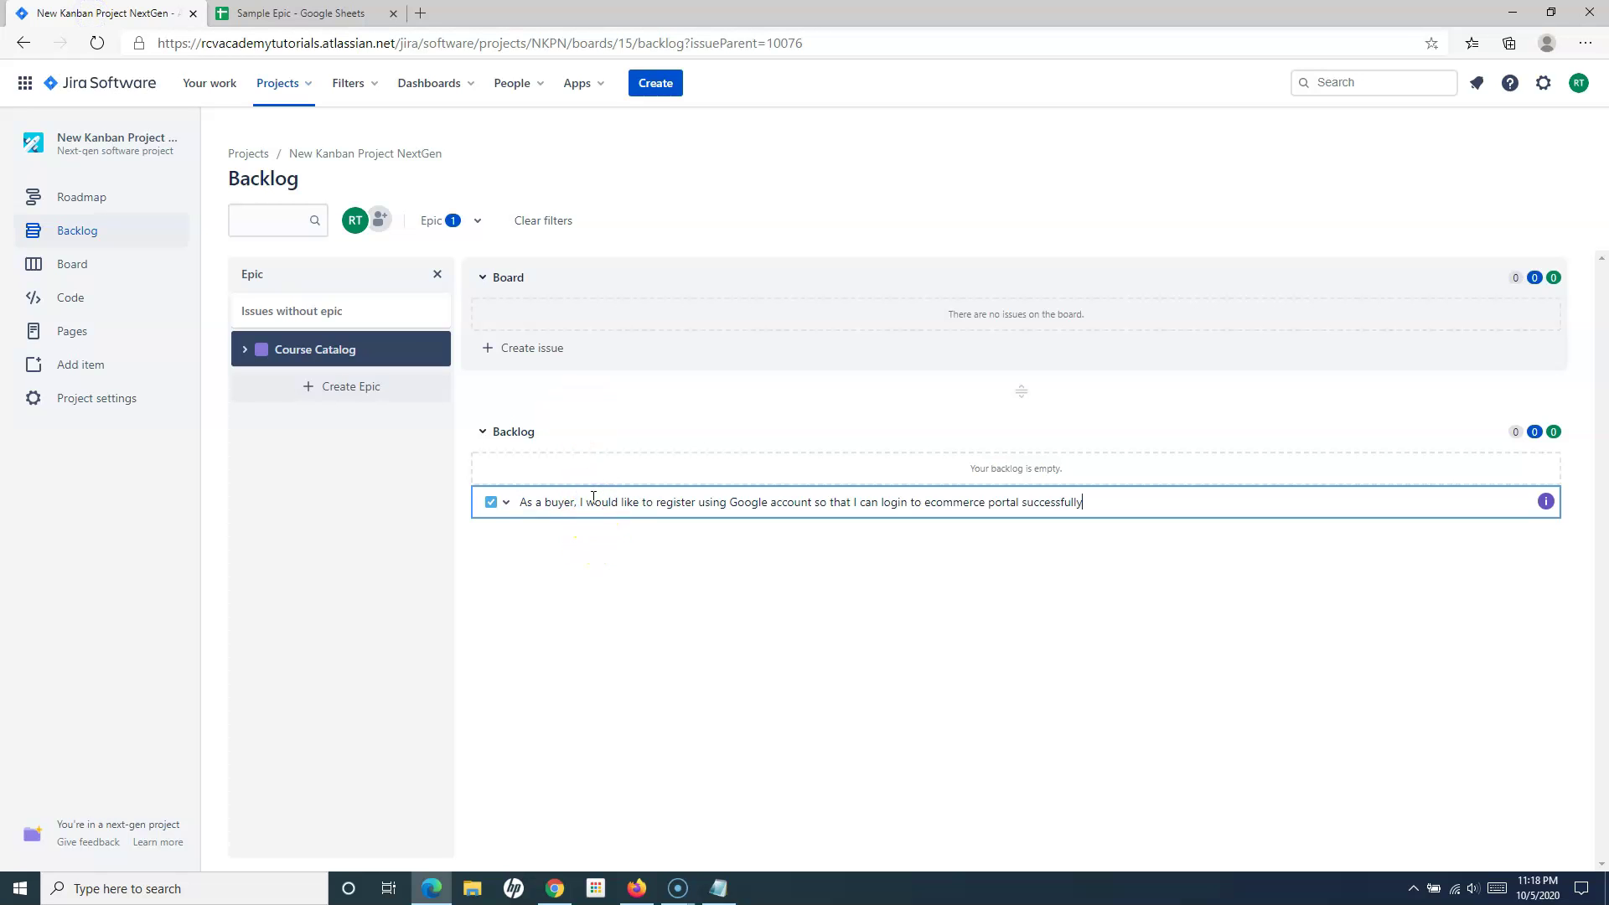
key(Return)
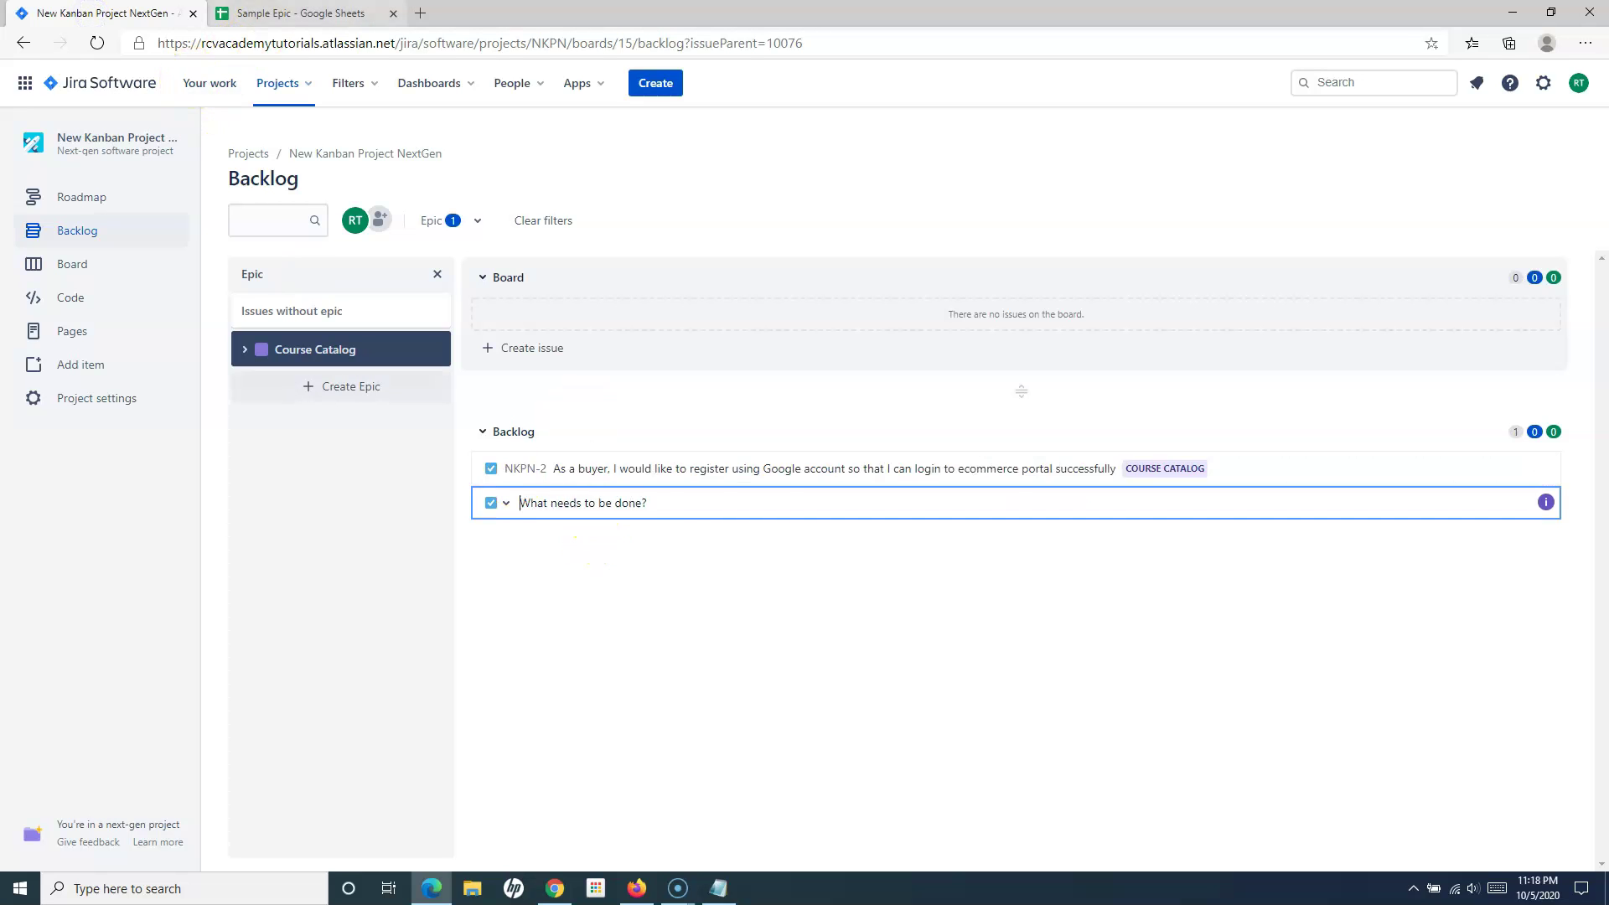
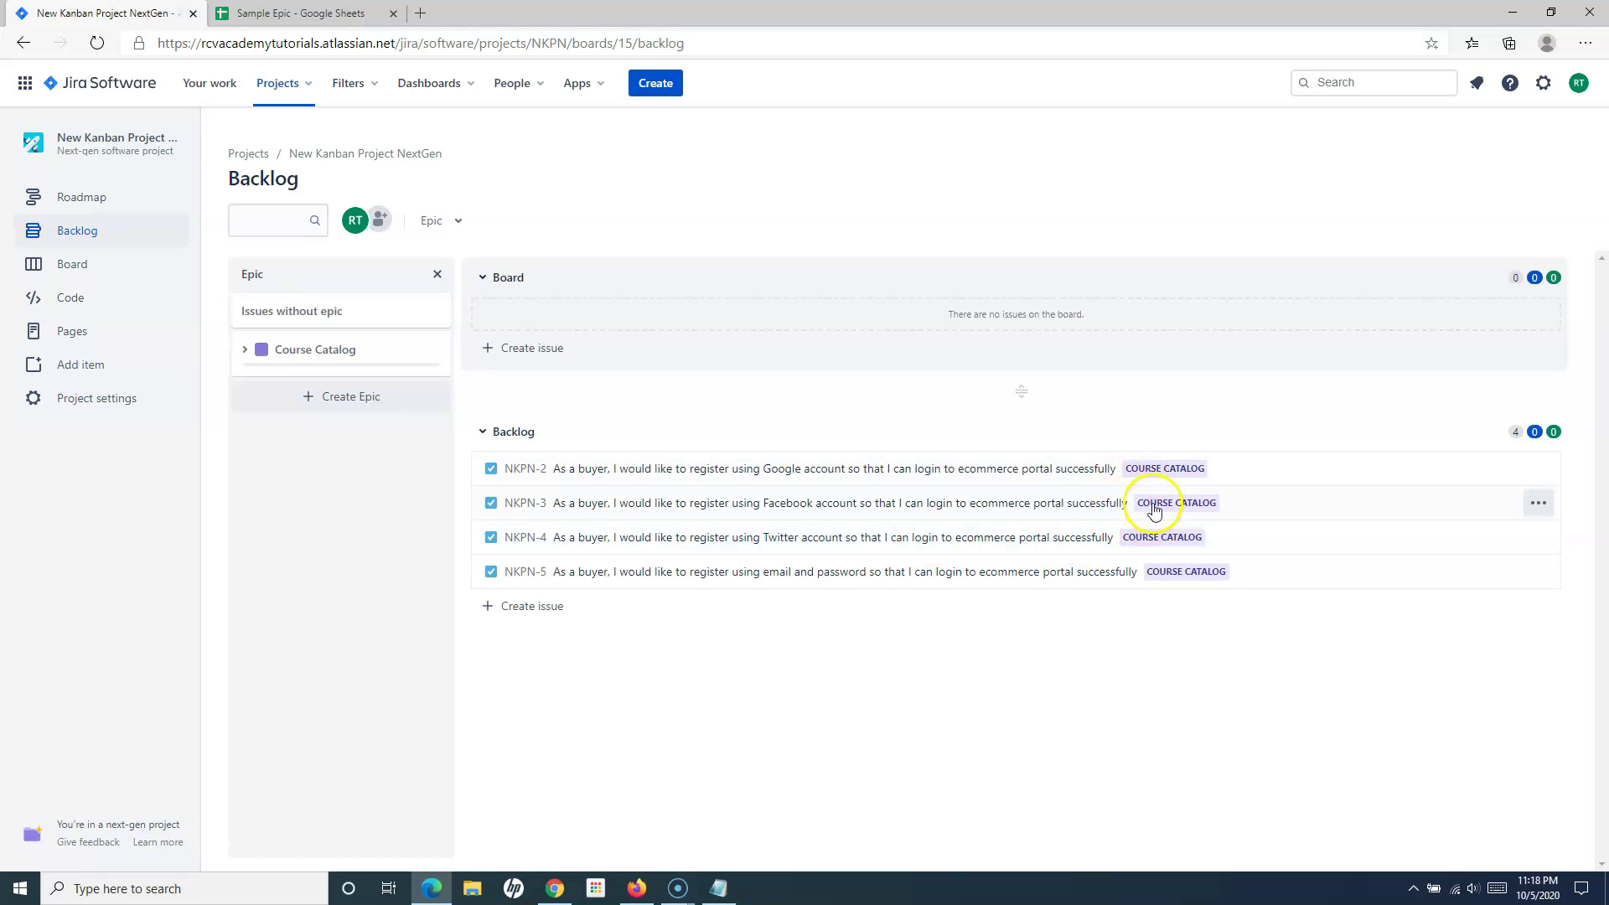
- Expand the Course Catalog epic and display its full details with the child issues
click(244, 351)
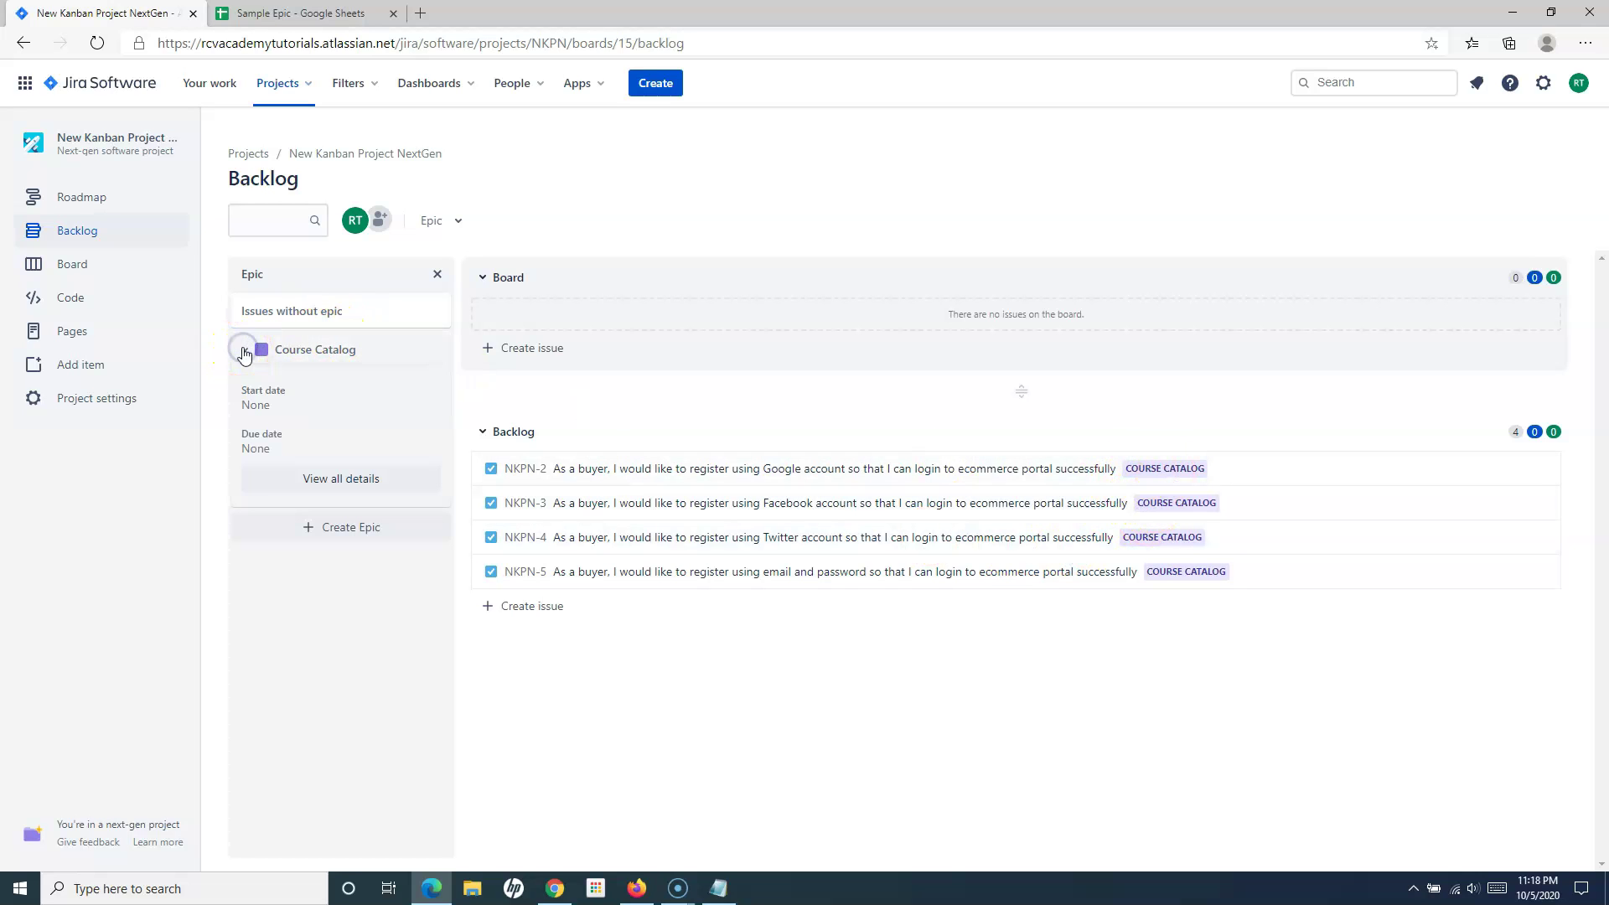
click(340, 481)
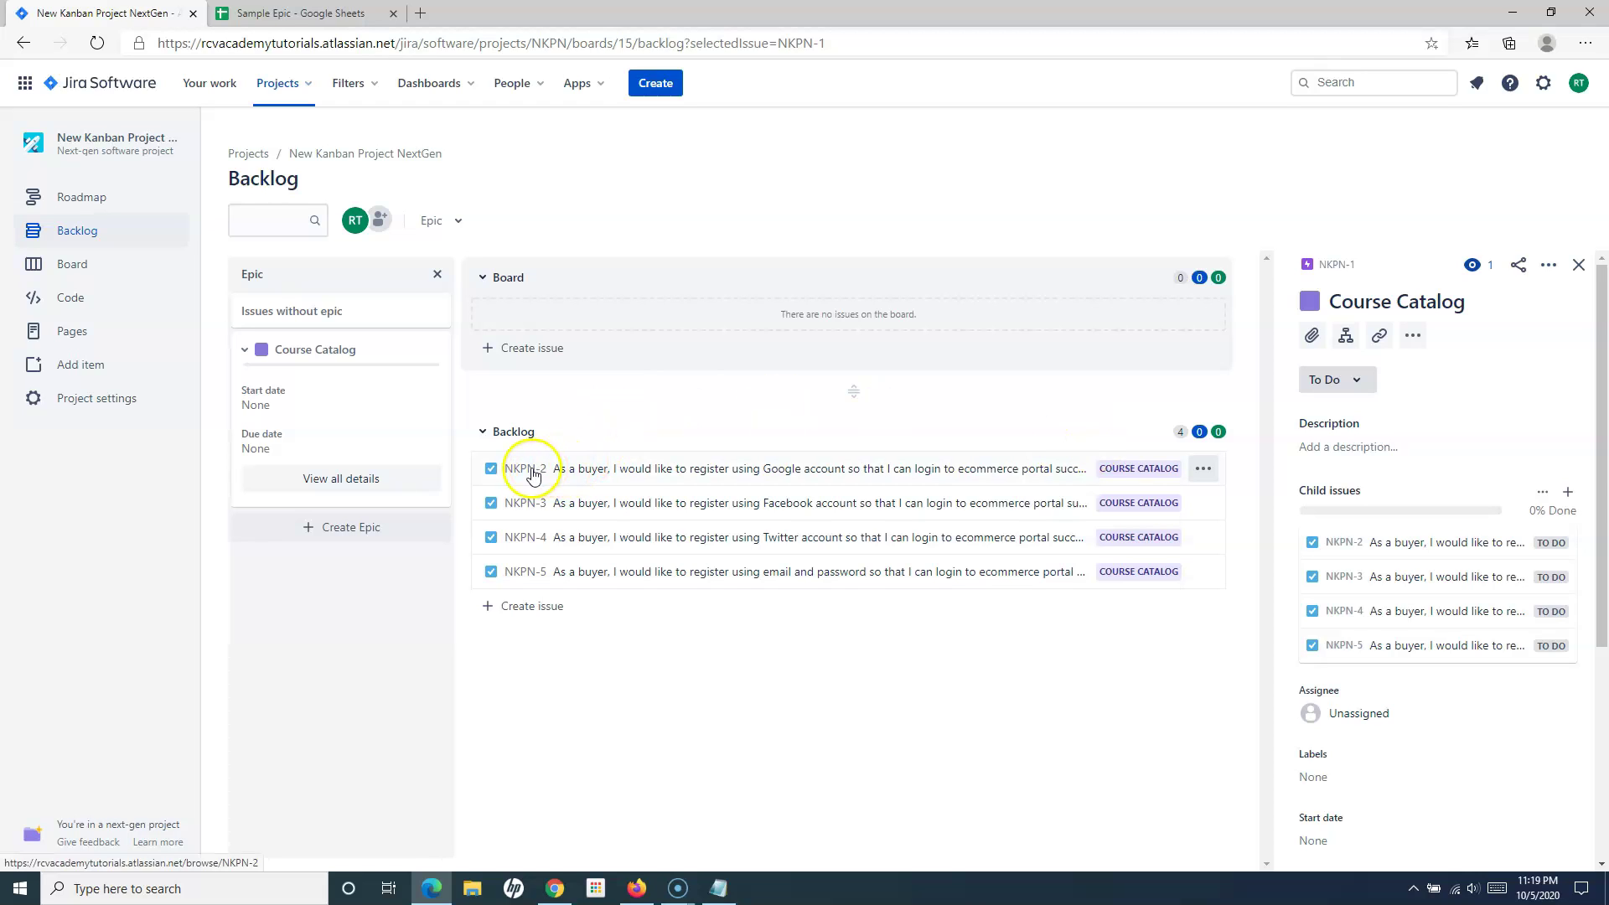
- Move the Google and Facebook account registration stories from the backlog to the board, and check them on the NKPN board
drag(564, 470, 578, 312)
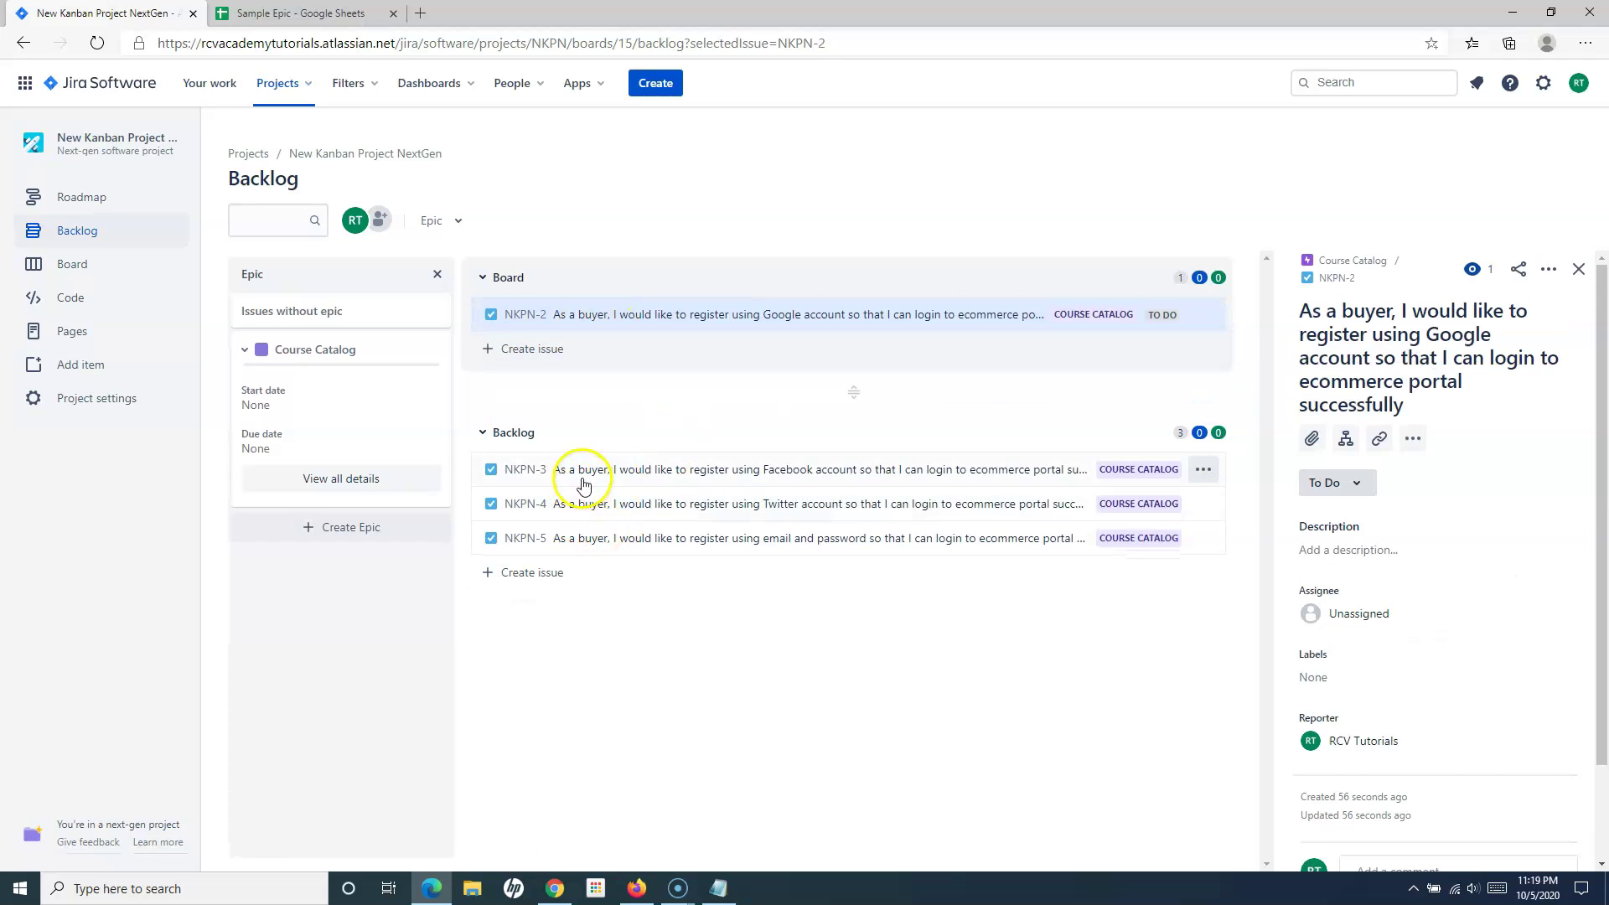
drag(583, 453, 578, 343)
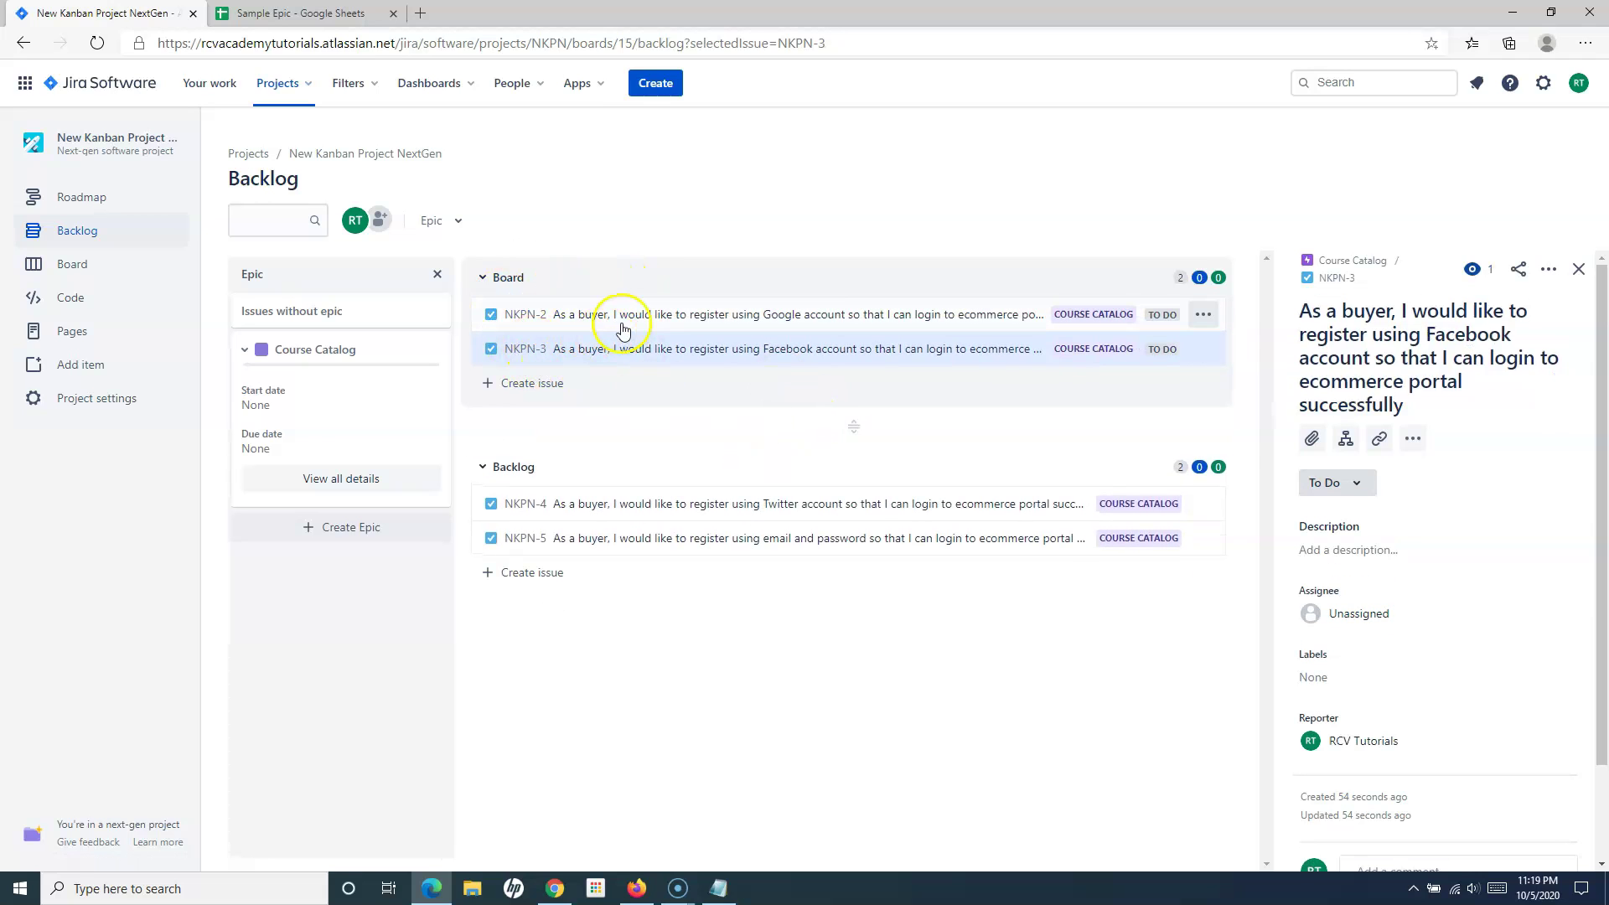
click(74, 267)
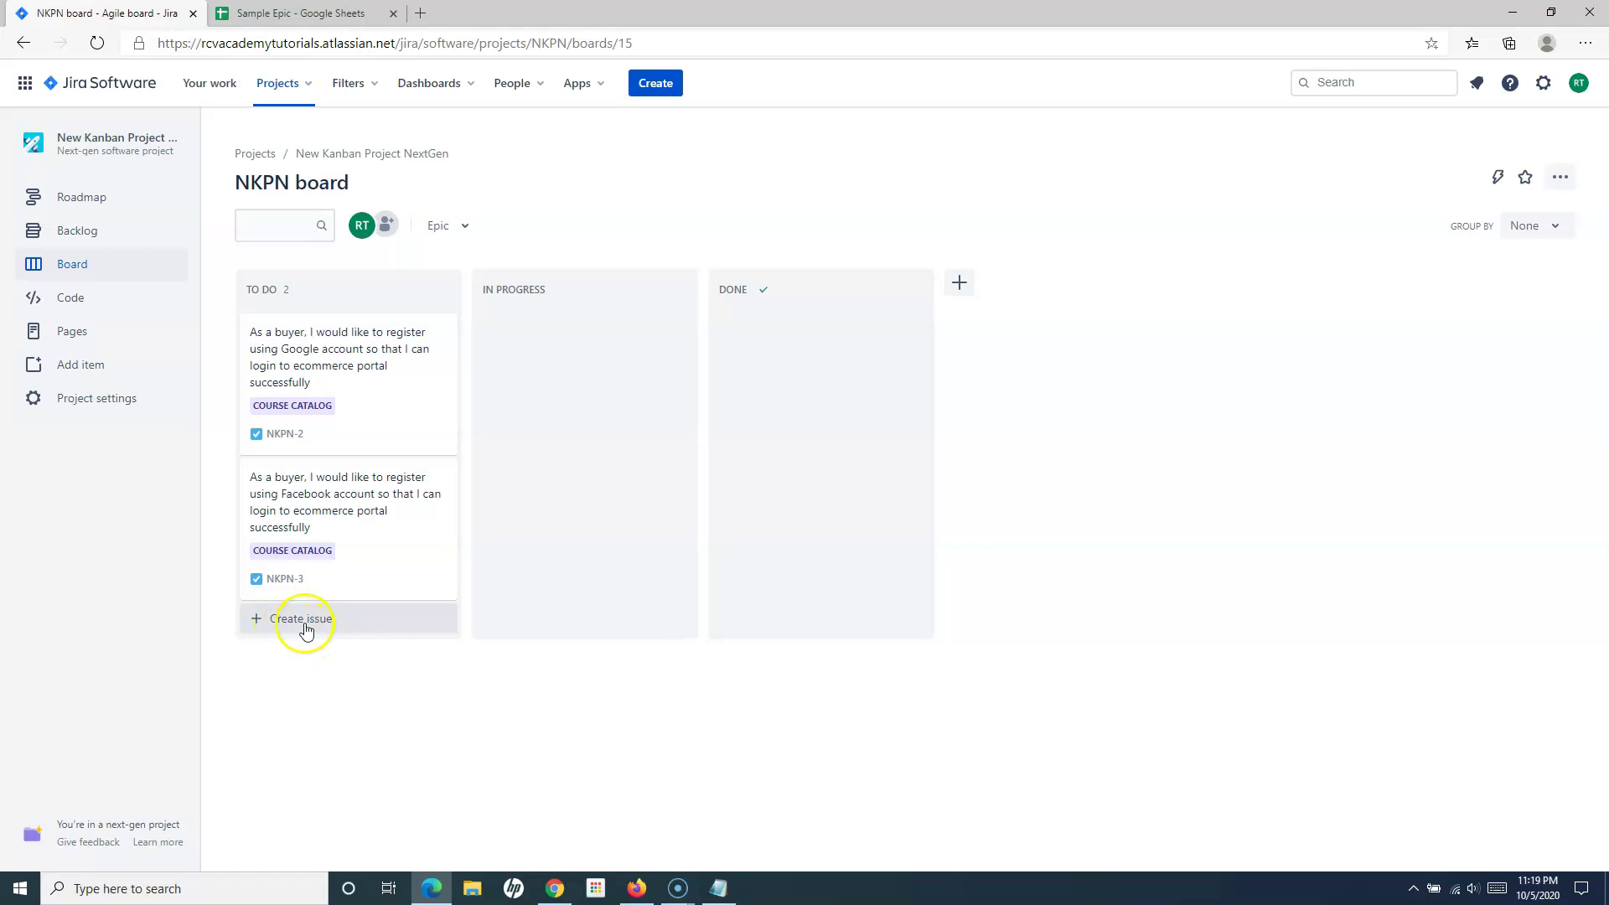
click(79, 230)
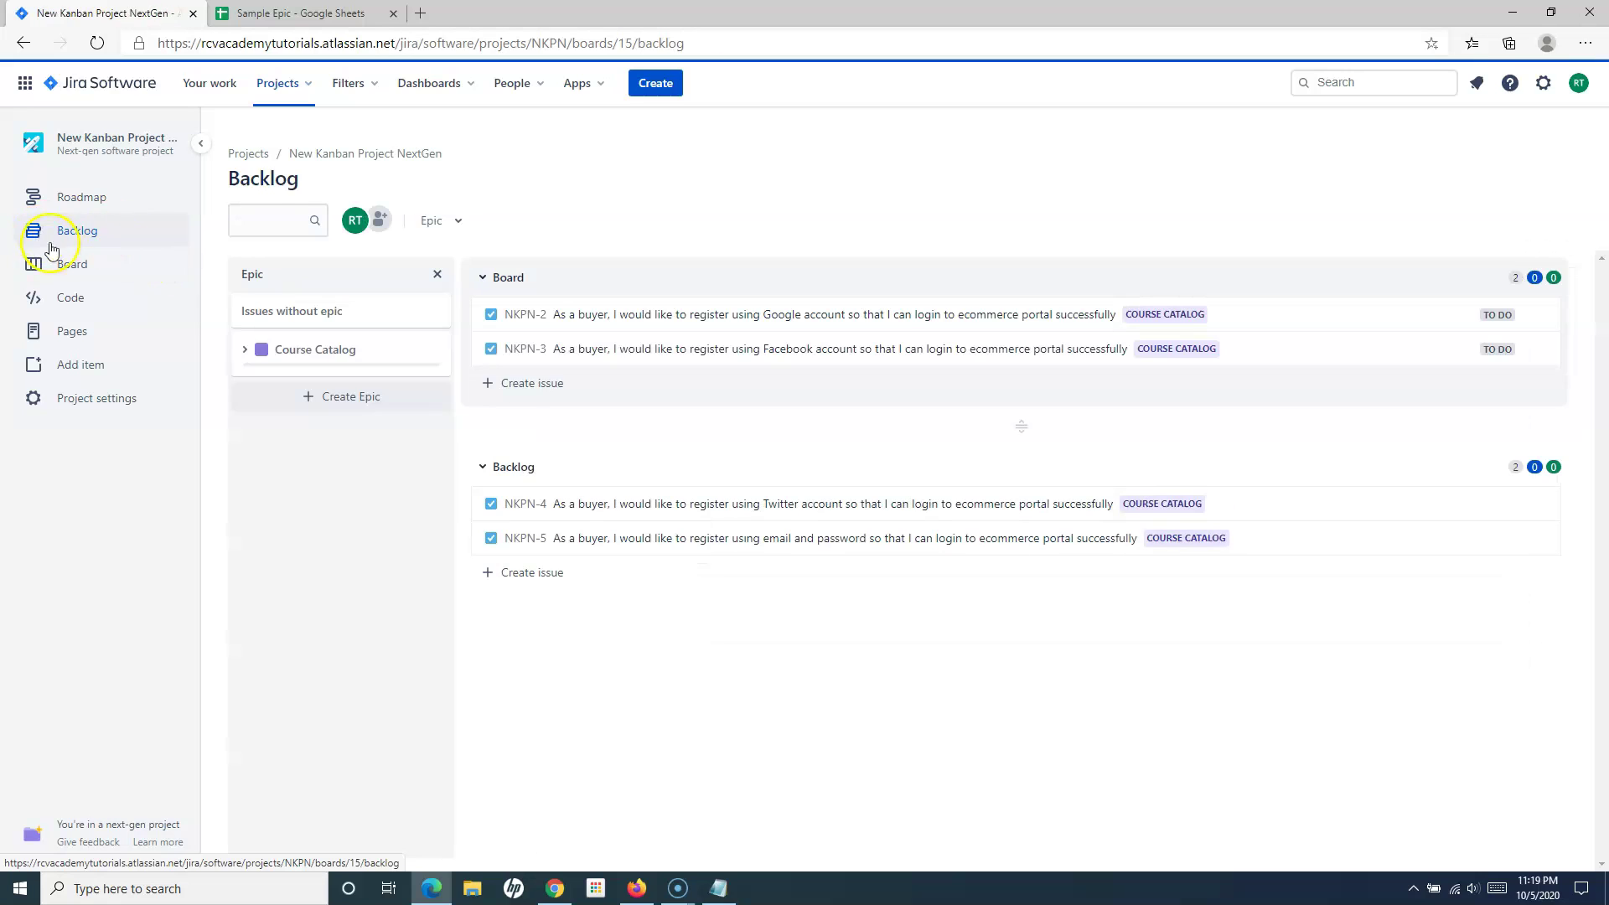